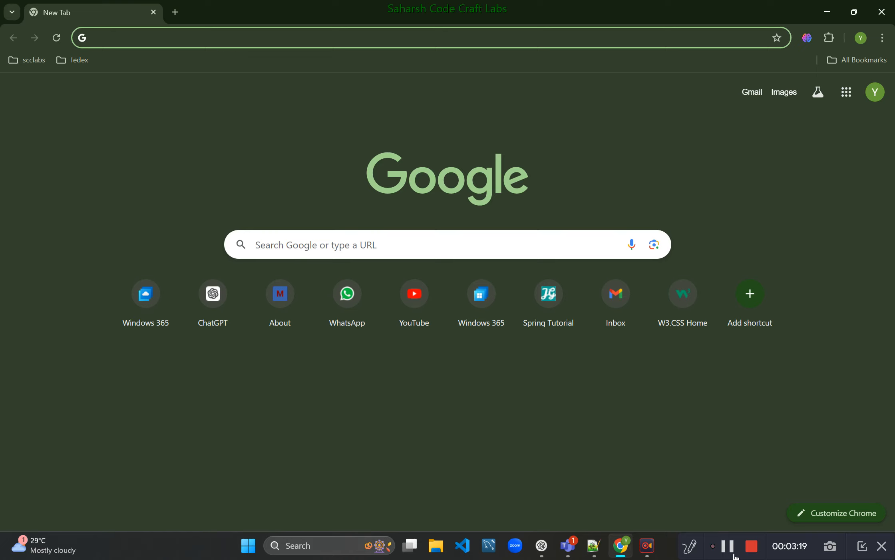
- Search the web for "java download"
left_click(206, 35)
type("java ")
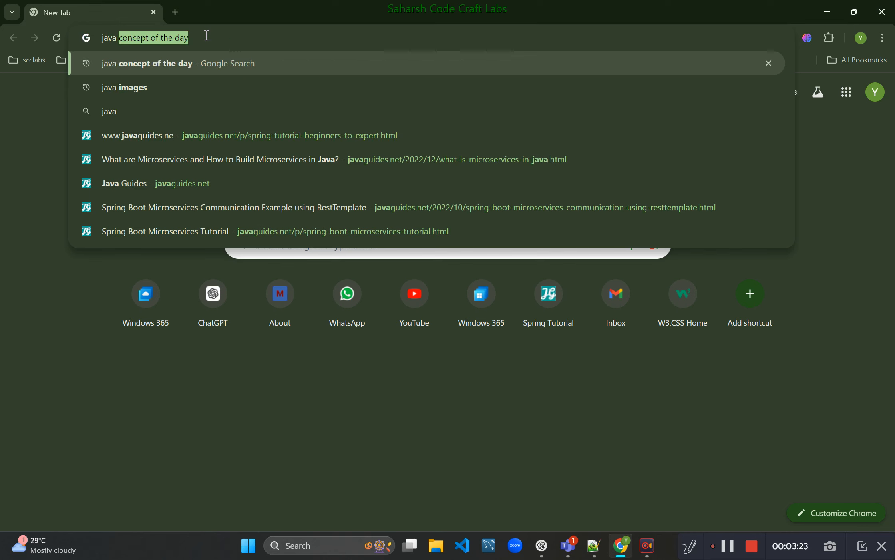
type("download")
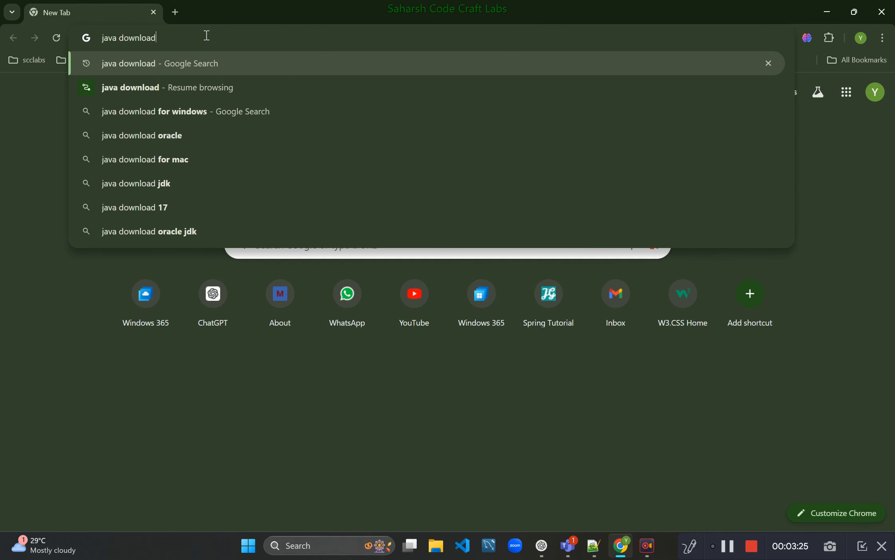
key("Return")
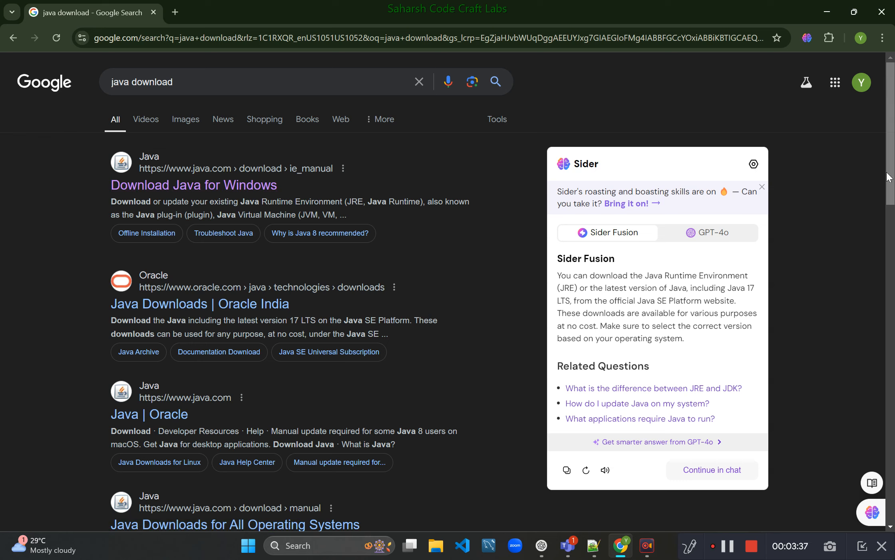
- Dismiss the Sider promotion banner and open the "Java Downloads | Oracle India" result in a new tab
left_click(762, 187)
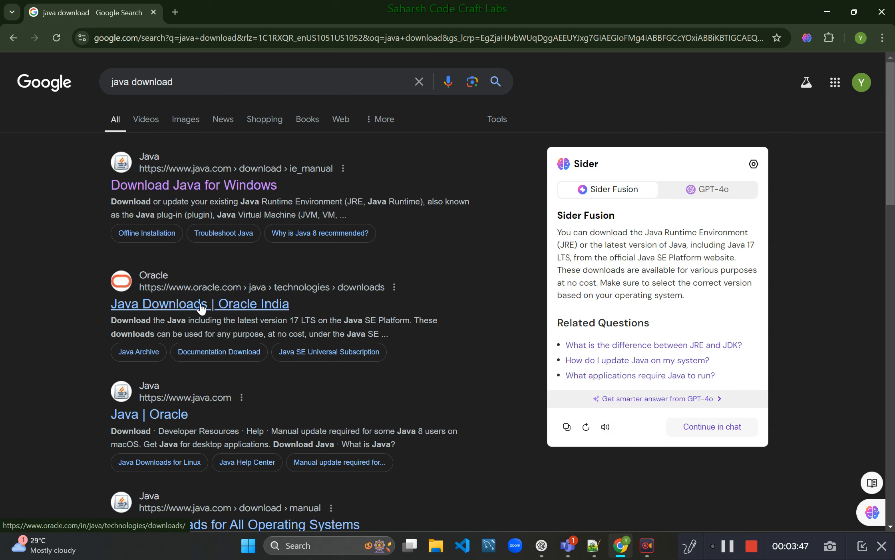
right_click(226, 312)
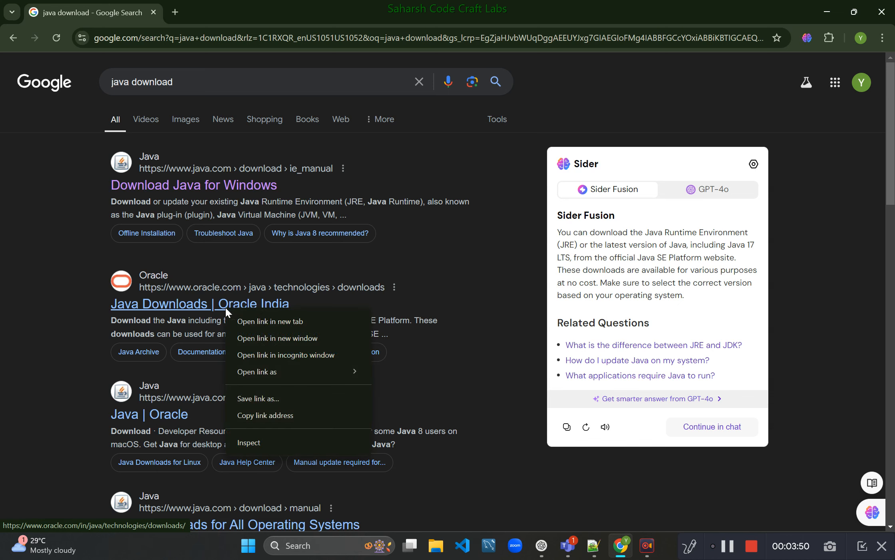
left_click(269, 318)
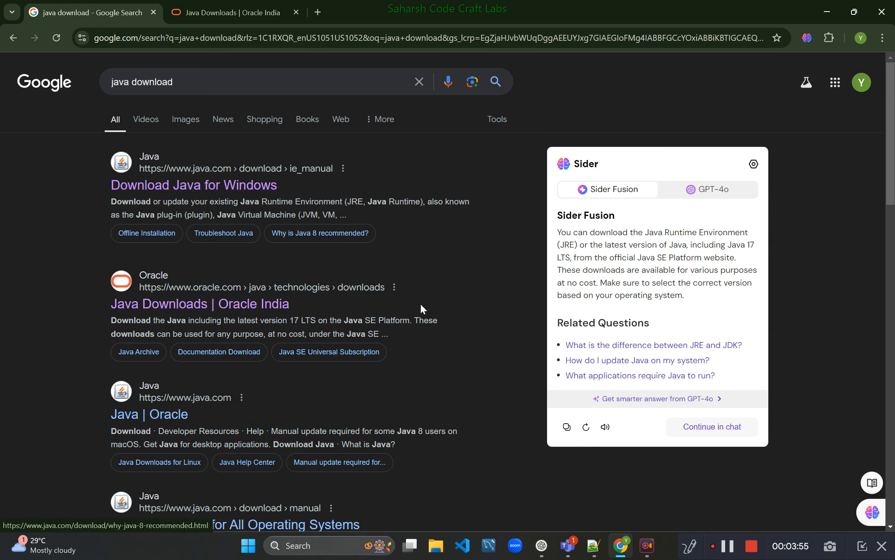
- Look through the search results and open the "Java Archive | Oracle India" page
scroll(401, 340, "down", 3)
scroll(255, 355, "down", 3)
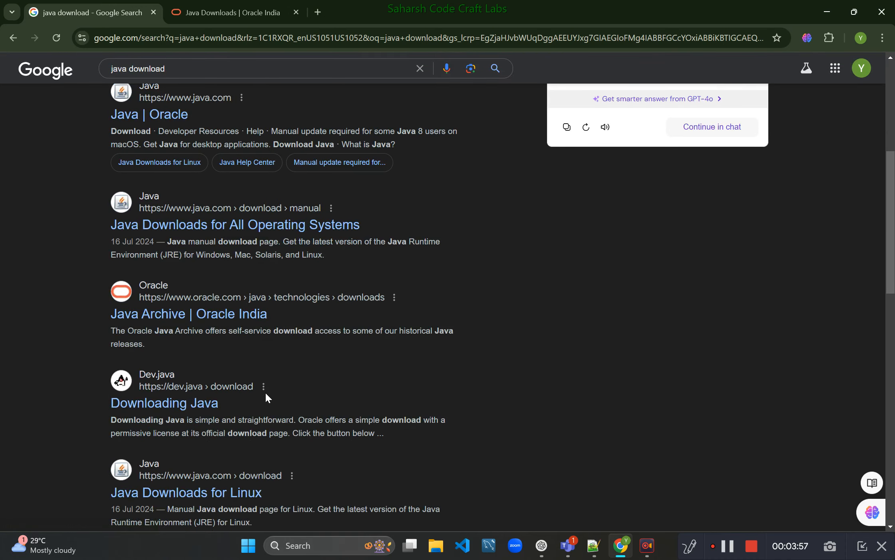
scroll(240, 372, "down", 4)
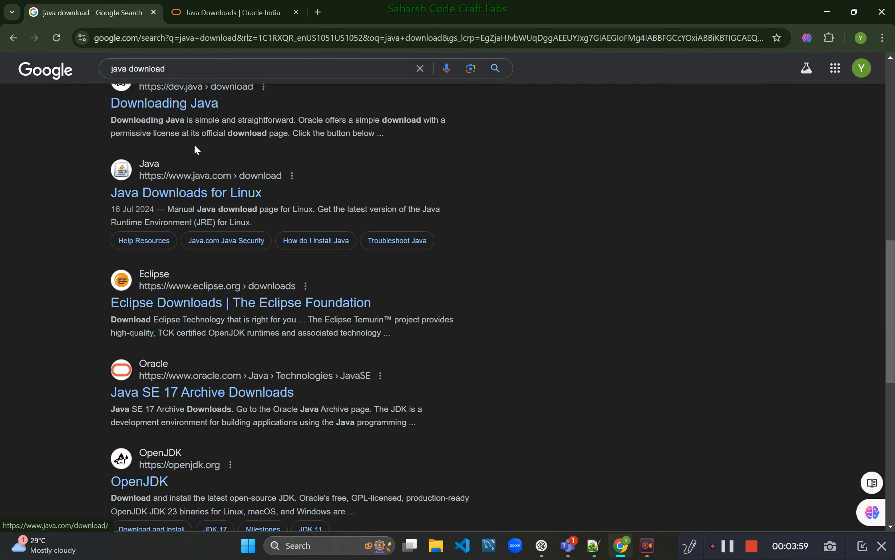
scroll(216, 236, "up", 1)
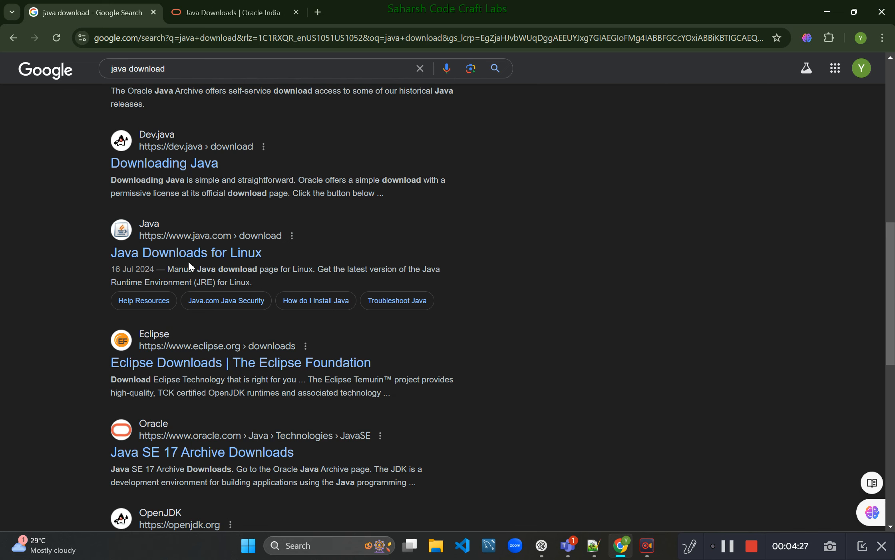
scroll(180, 416, "down", 10)
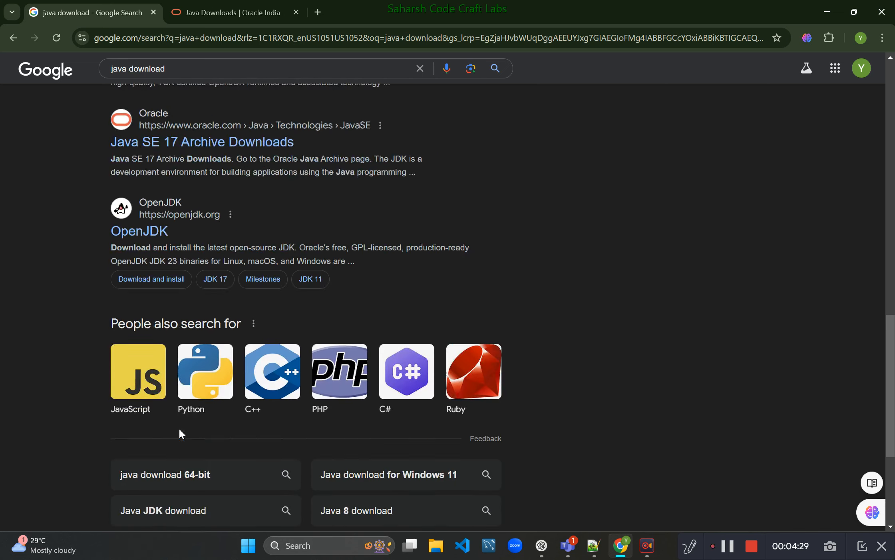
scroll(180, 434, "up", 15)
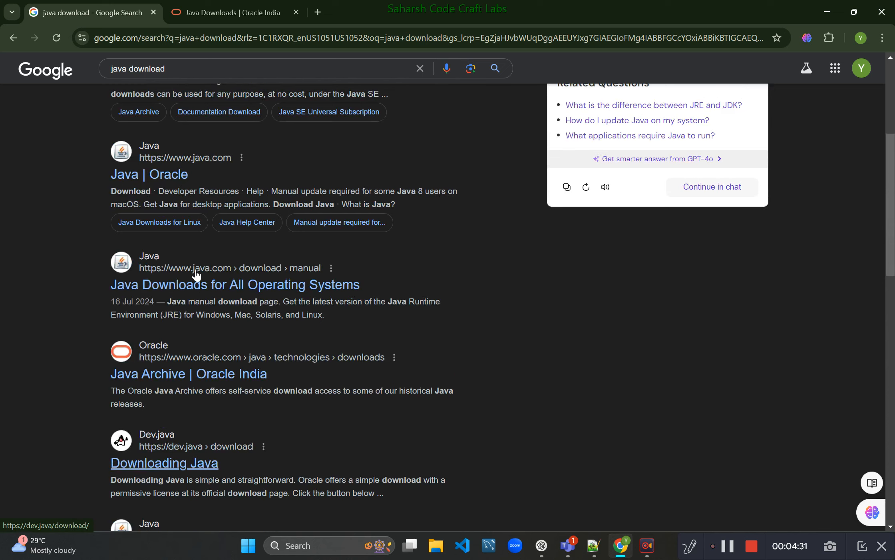
left_click(183, 373)
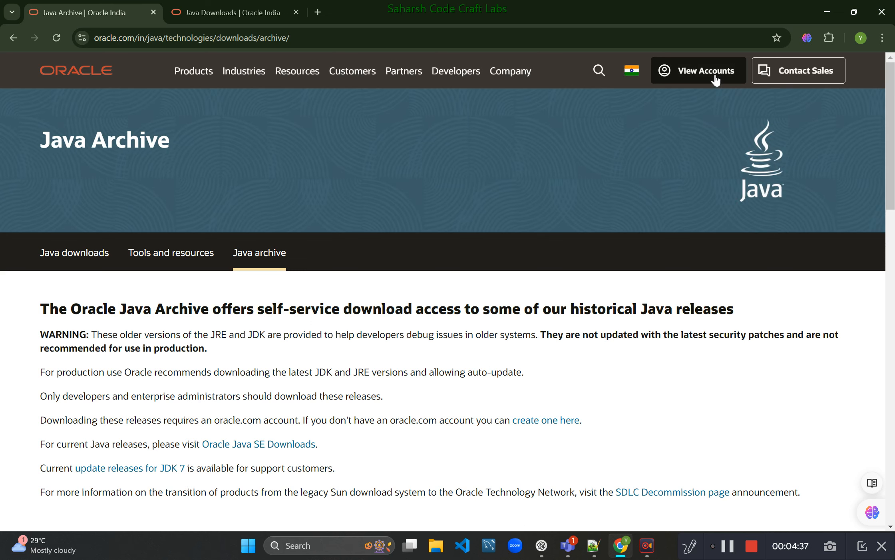
- Examine the Oracle account options and the list of previous Java releases on the Java Archive page
left_click(704, 76)
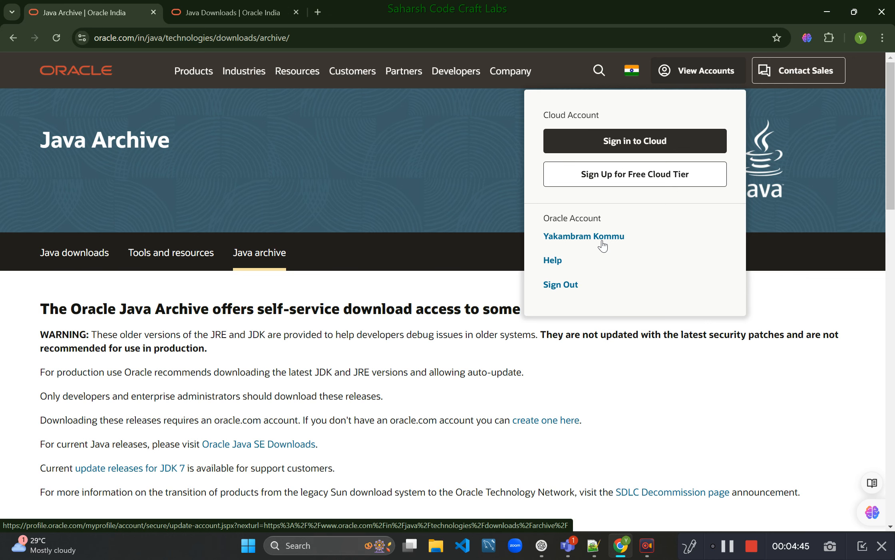
scroll(162, 278, "down", 4)
scroll(170, 351, "up", 1)
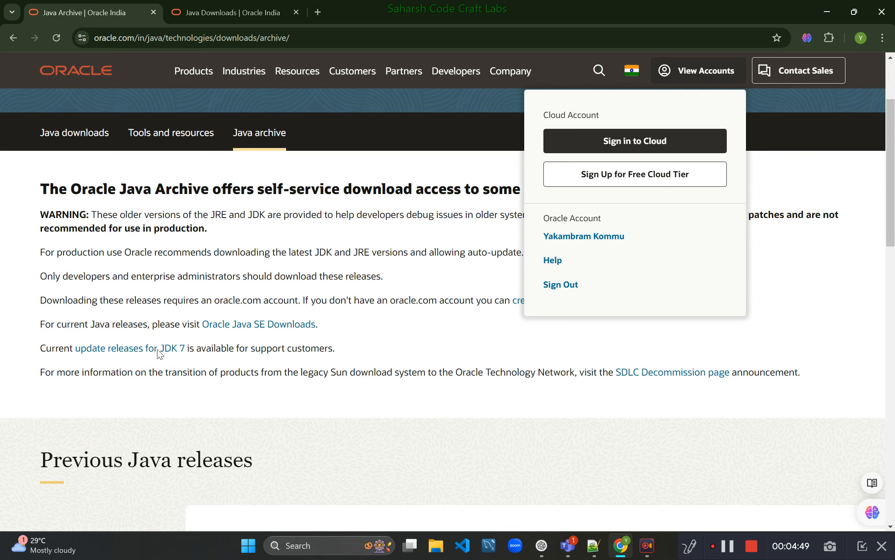
scroll(300, 398, "down", 9)
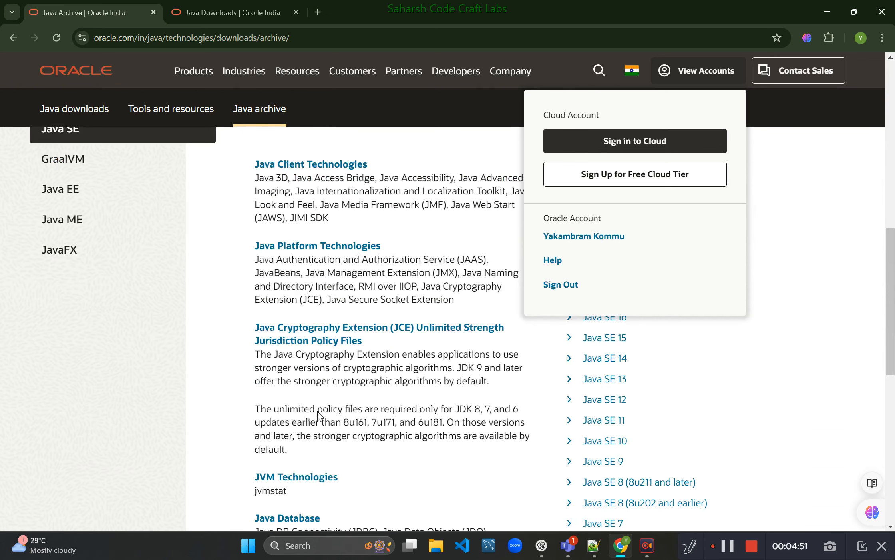
scroll(320, 415, "up", 2)
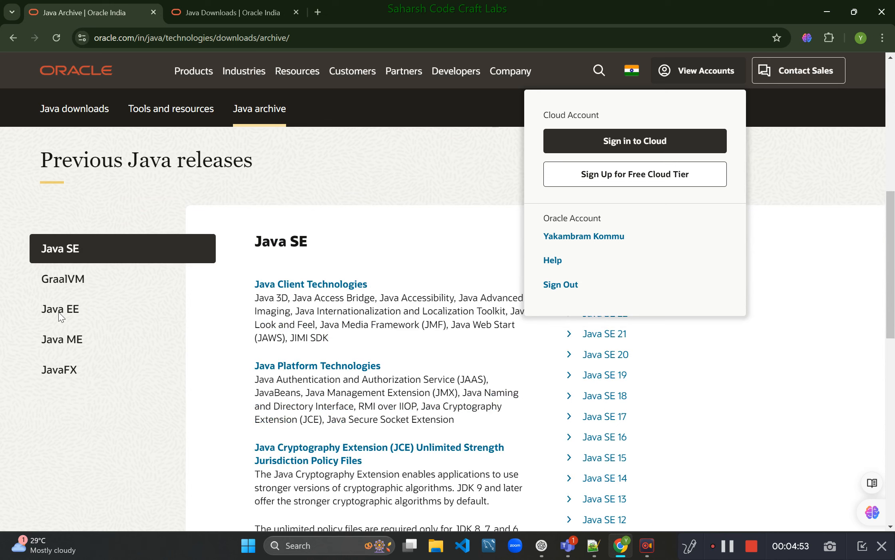
scroll(256, 372, "up", 9)
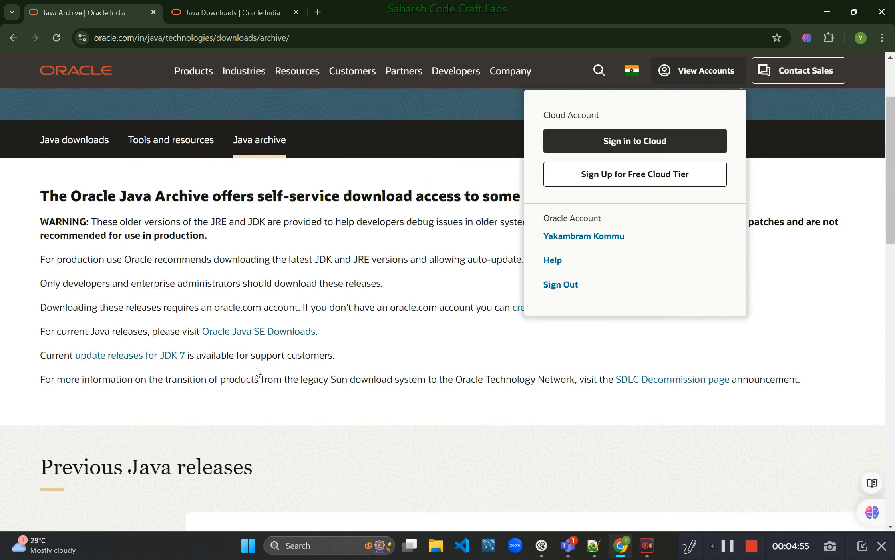
left_click(71, 258)
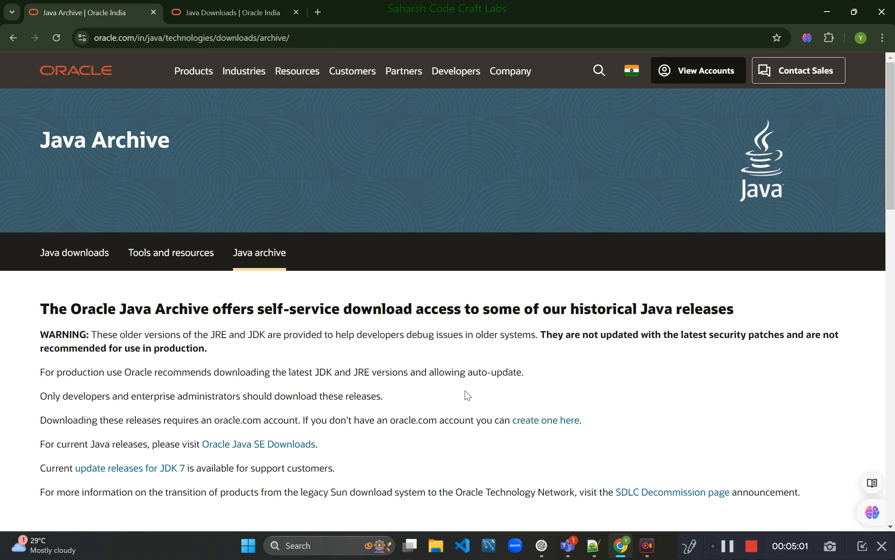
- Follow the archive's link to Oracle Java SE Downloads and show the JDK 23 downloads for Windows, dismissing the country site prompt
scroll(467, 396, "down", 3)
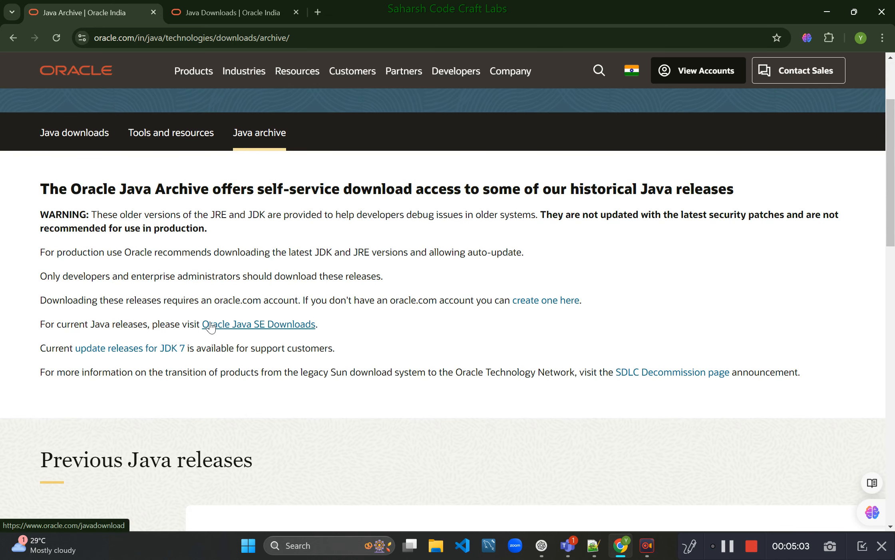
left_click(241, 325)
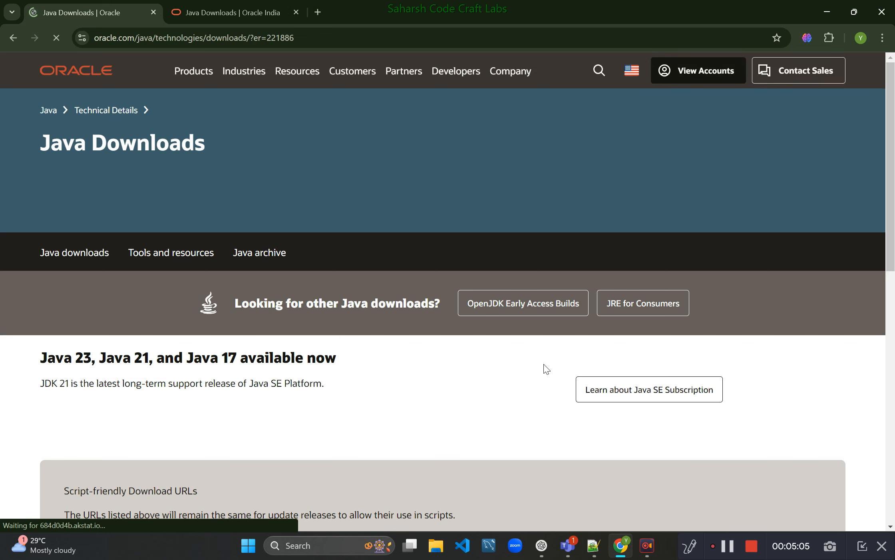
scroll(649, 386, "down", 5)
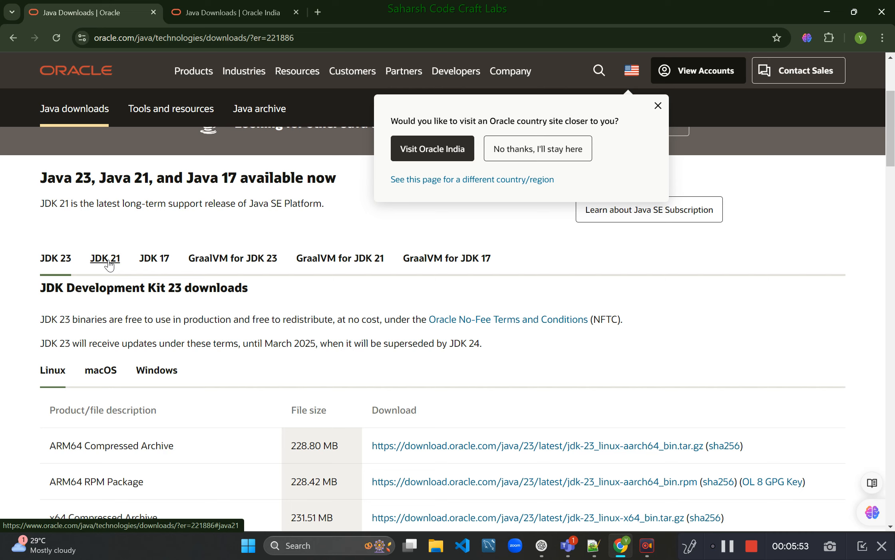
scroll(109, 264, "down", 1)
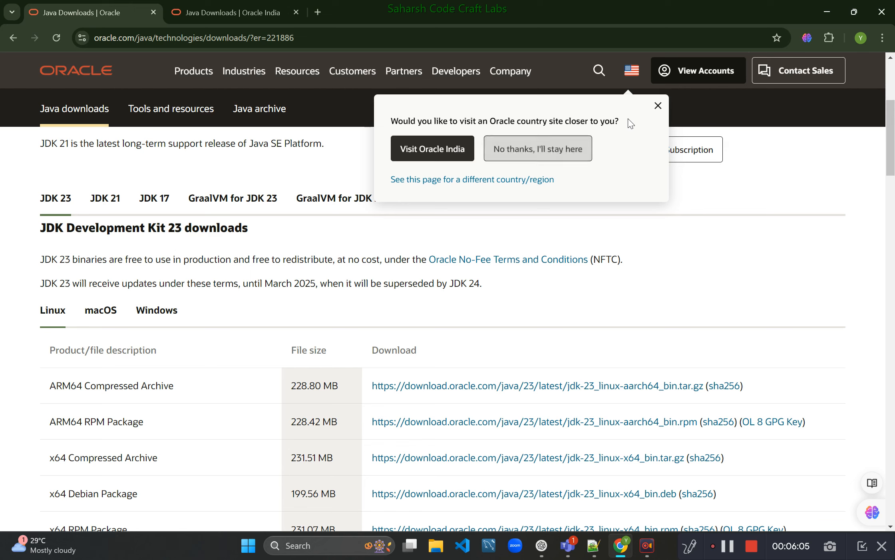
left_click(658, 106)
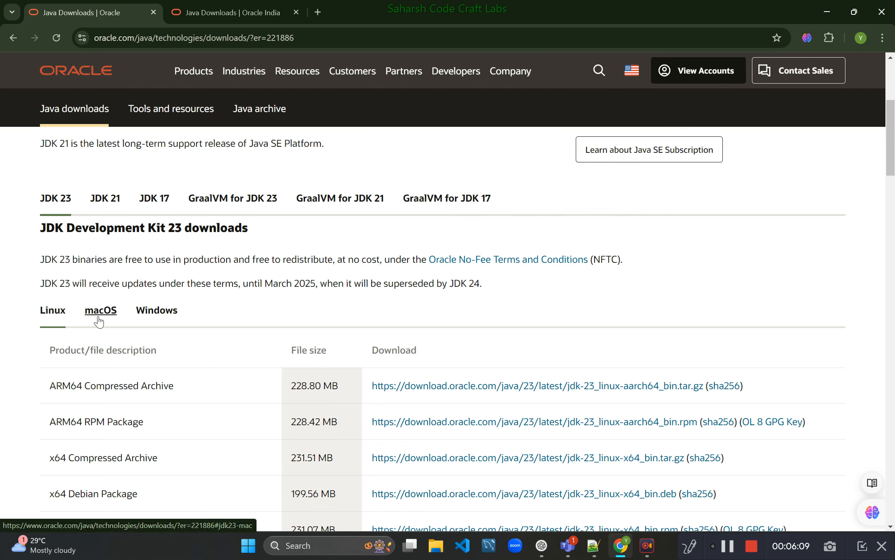
left_click(173, 307)
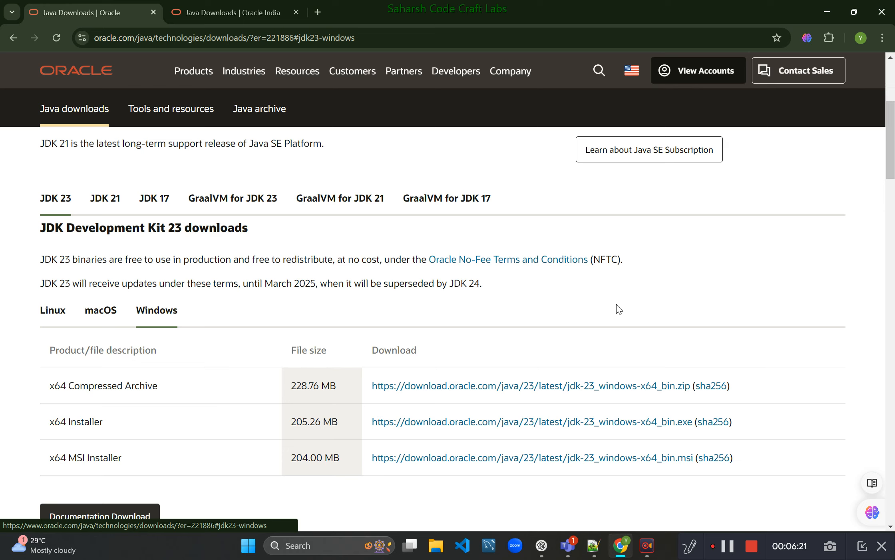
- Open the properties of This PC from File Explorer and check the Windows edition and system type
left_click(433, 551)
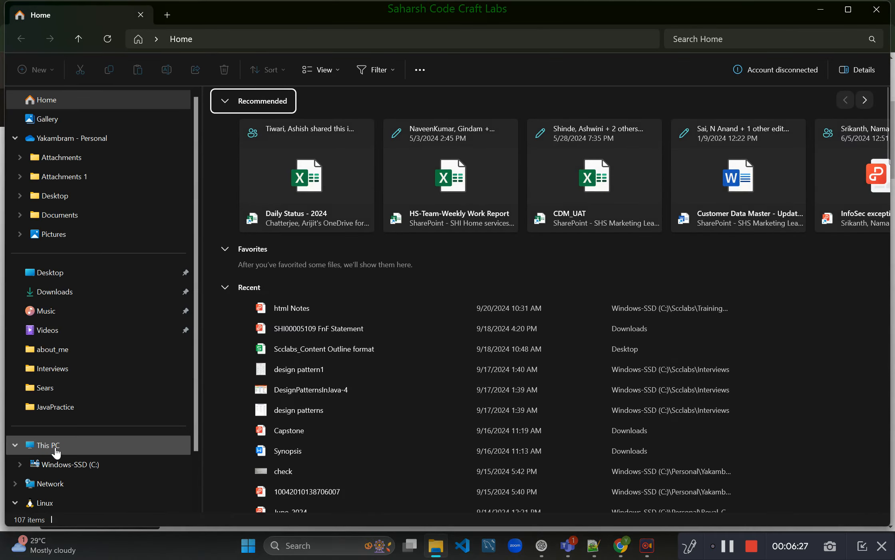
right_click(72, 445)
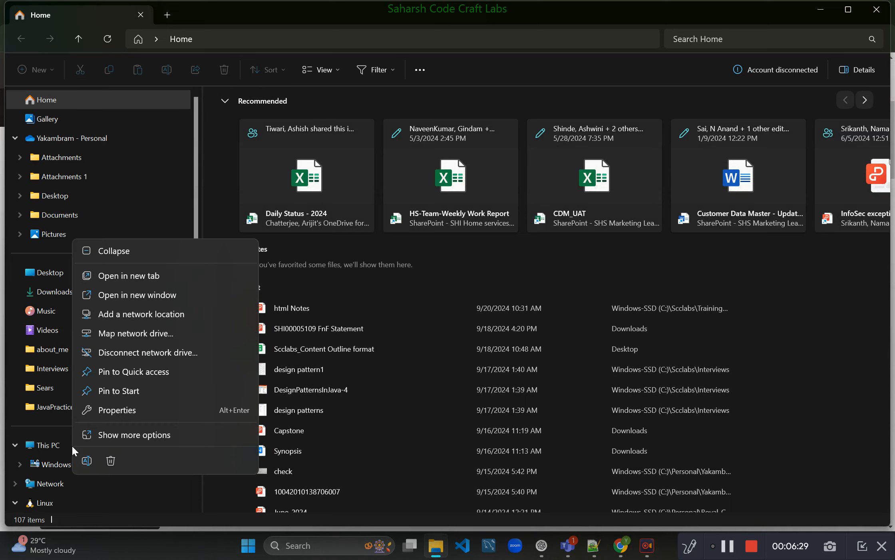
left_click(150, 436)
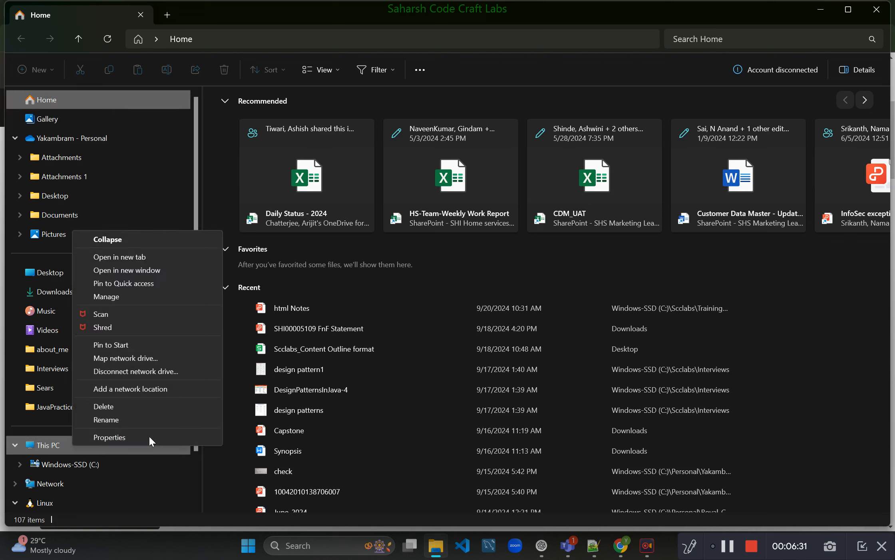
left_click(149, 437)
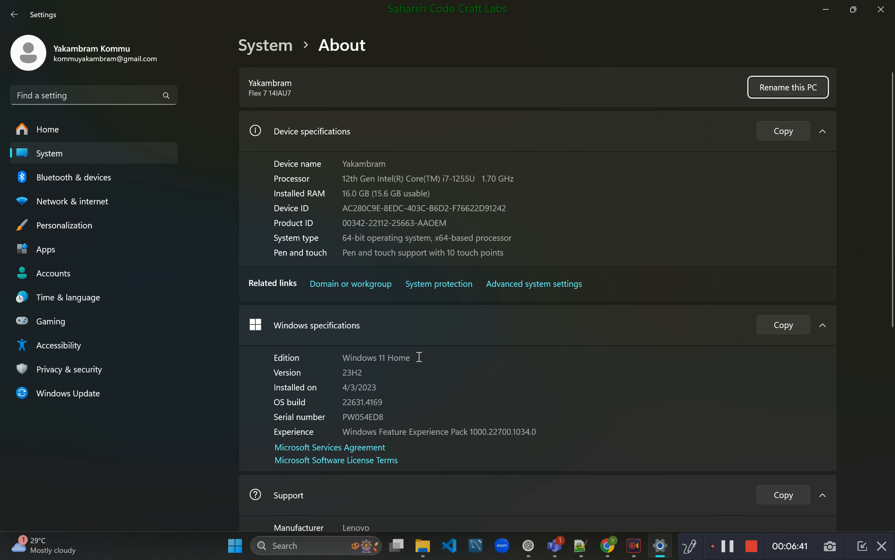
left_click_drag(343, 357, 438, 358)
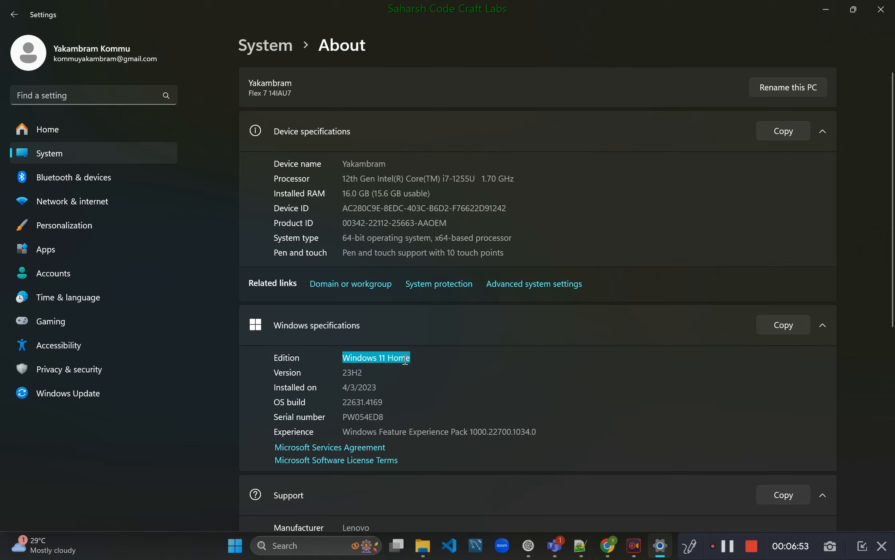
left_click(368, 358)
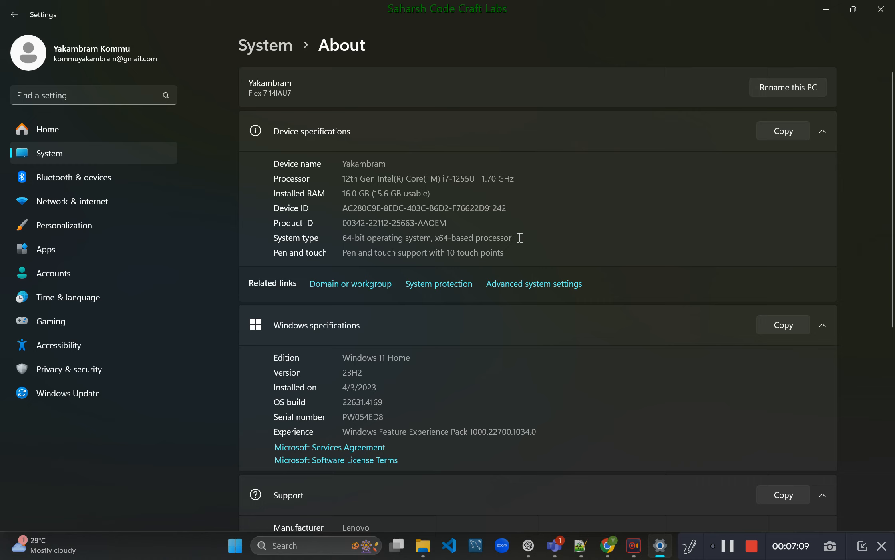
- Return to the browser and download the JDK 23 x64 Installer for Windows, jdk-23_windows-x64_bin.exe
left_click(611, 549)
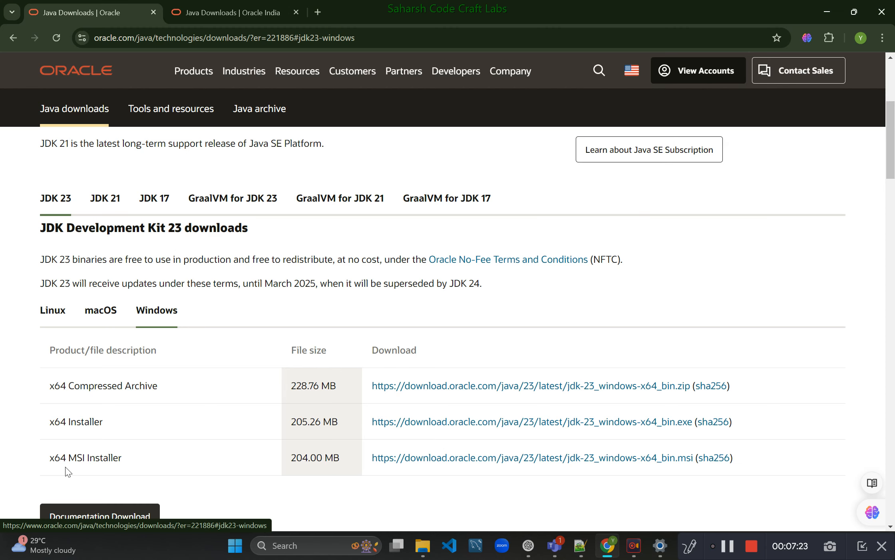
scroll(67, 468, "down", 1)
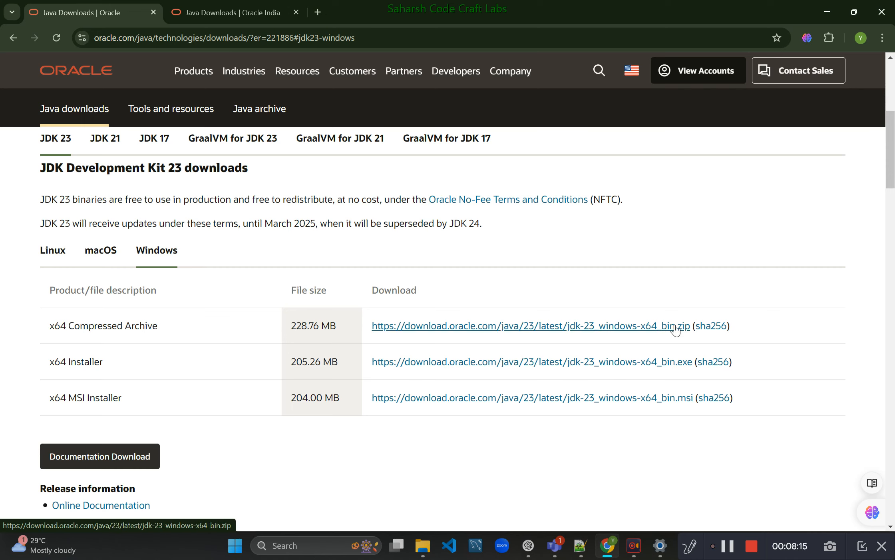
left_click(671, 370)
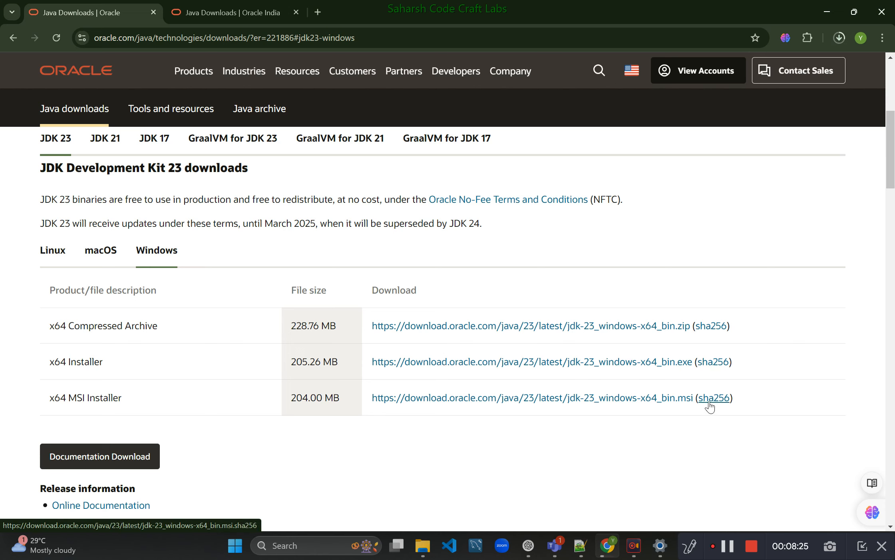
- Locate the downloaded jdk-23_windows-x64_bin.exe in the browser's recent downloads
left_click(844, 38)
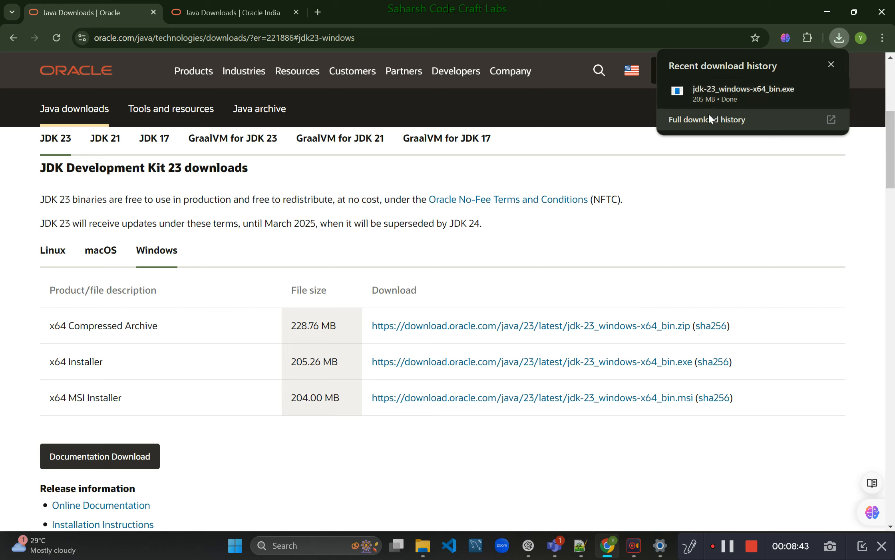
mouse_move(723, 98)
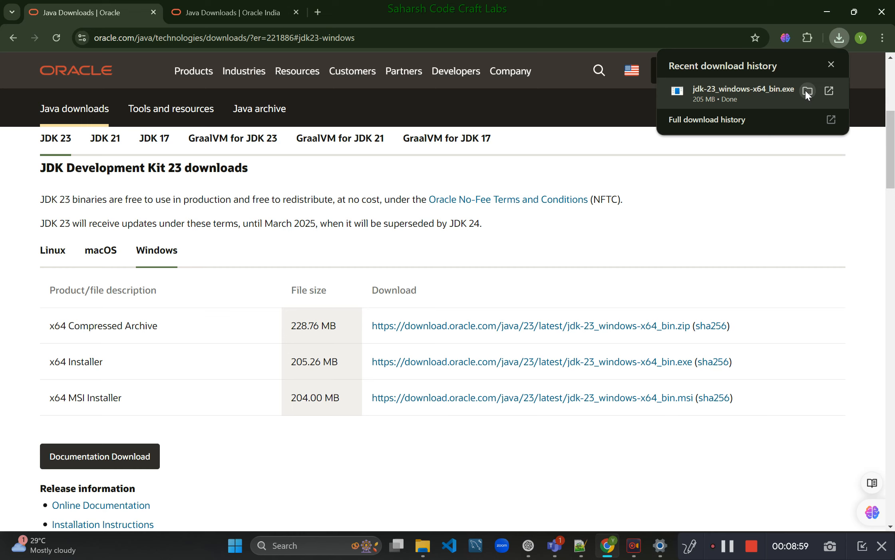
left_click(830, 90)
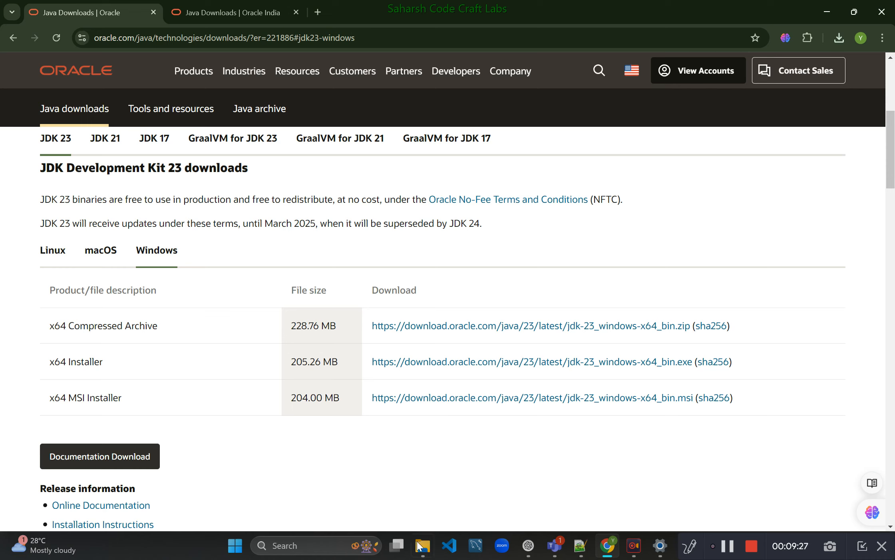
- Switch to File Explorer, go to Program Files > Java on the C: drive and examine the installed JDK and JRE folders
left_click(419, 547)
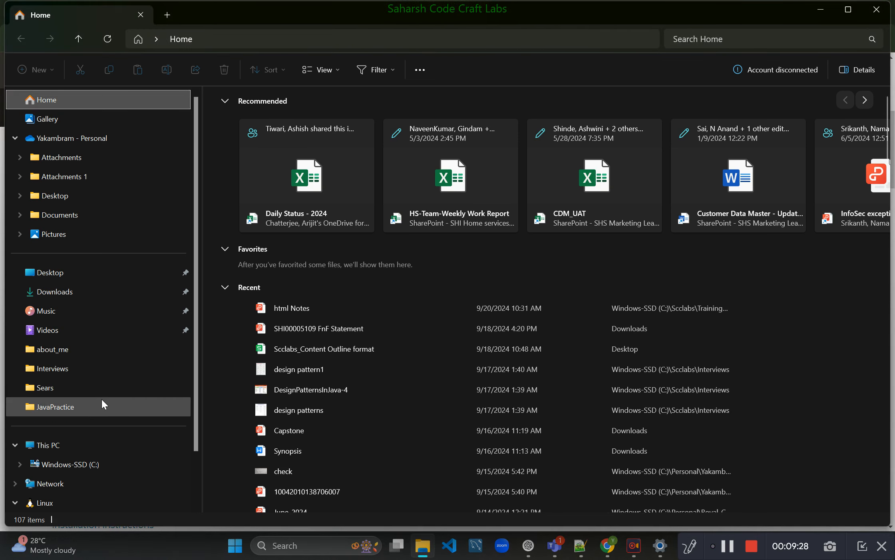
left_click(96, 465)
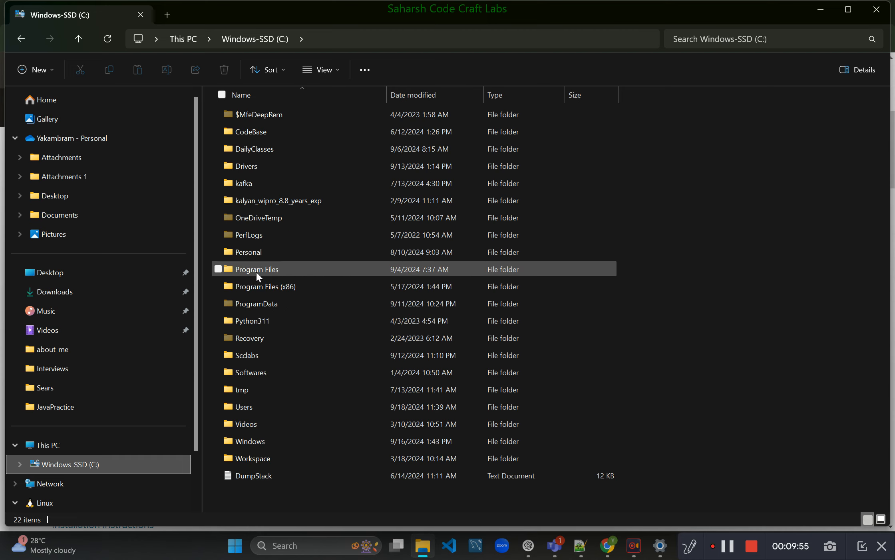
double_click(298, 270)
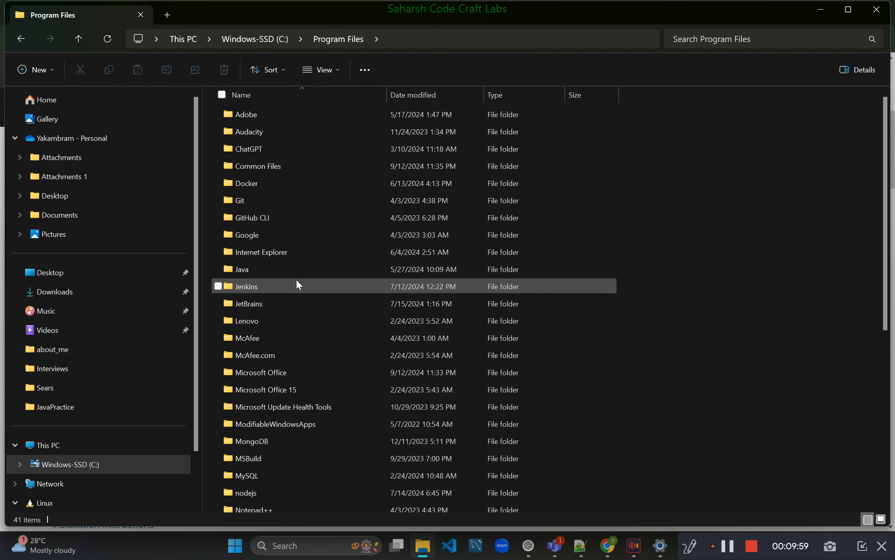
double_click(271, 274)
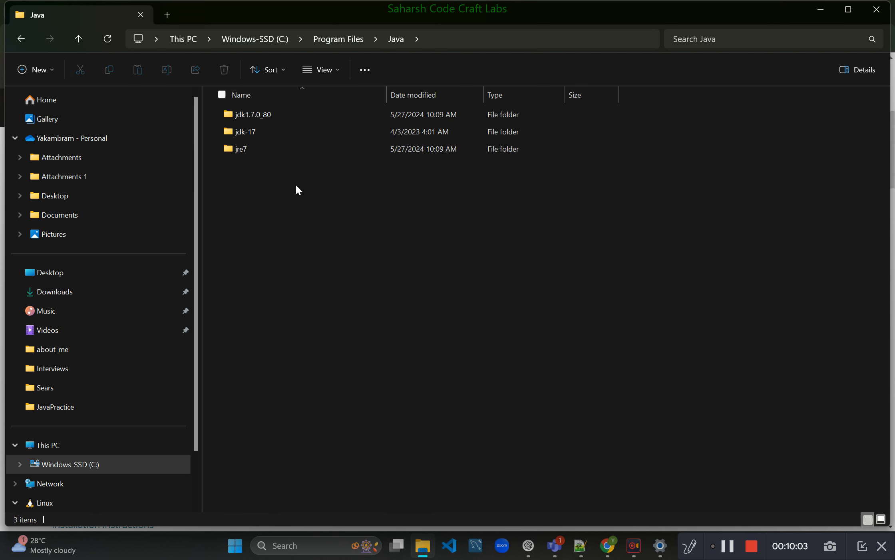
left_click(289, 115)
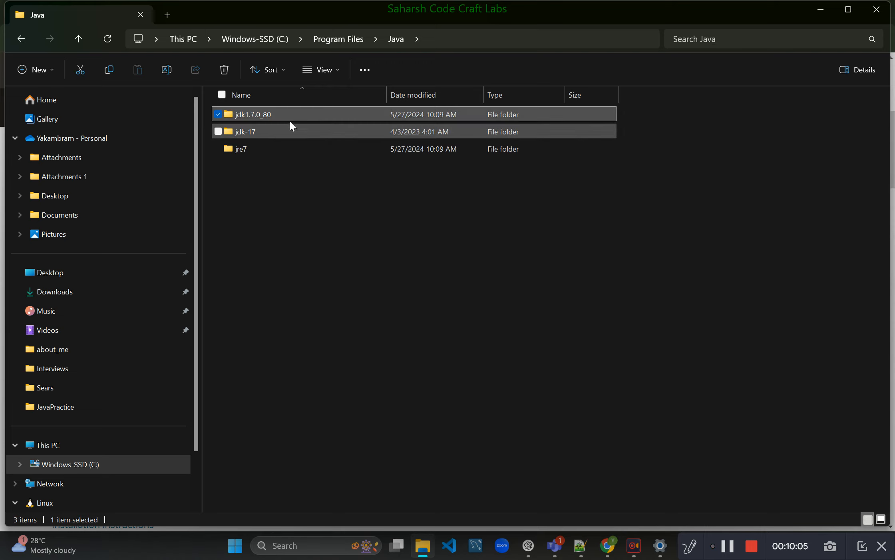
left_click(288, 138)
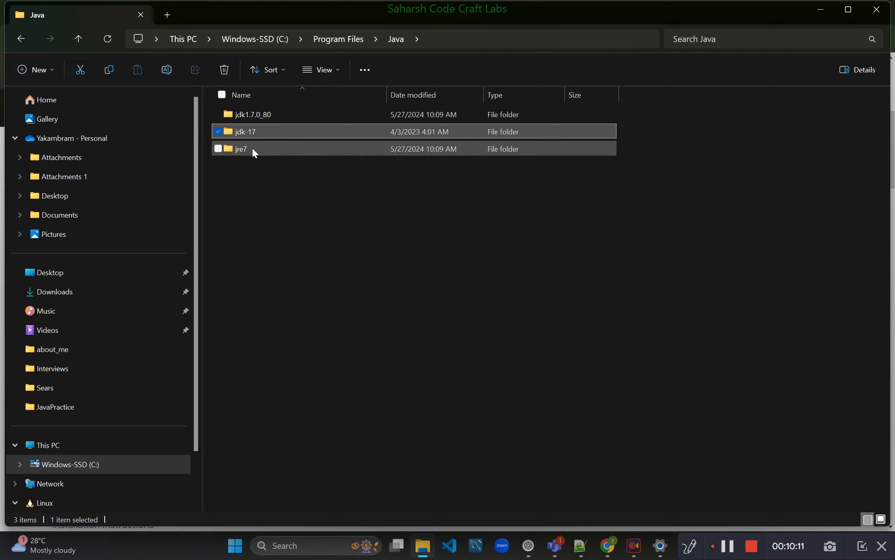
mouse_move(259, 148)
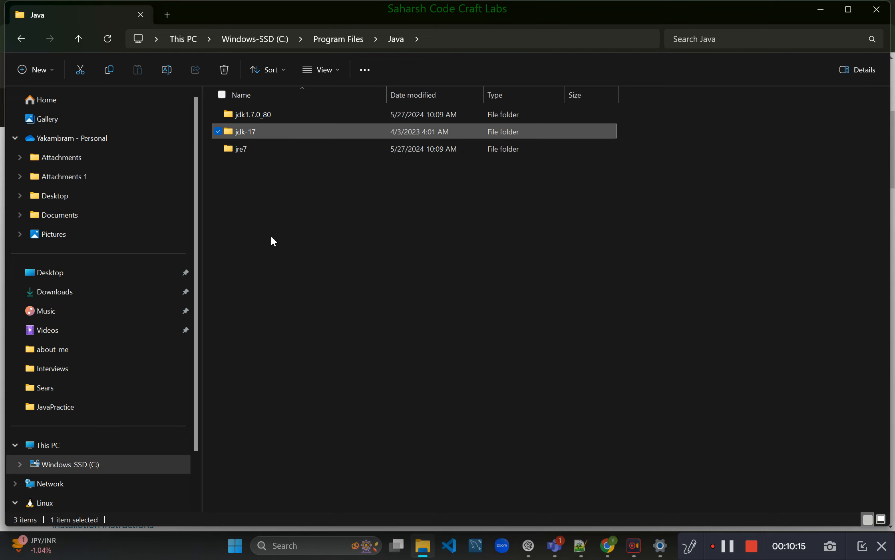
mouse_move(266, 122)
- Switch to Notepad++ and complete item 2 of the Java Installation notes with "download and install java : 64 bit"
left_click(607, 546)
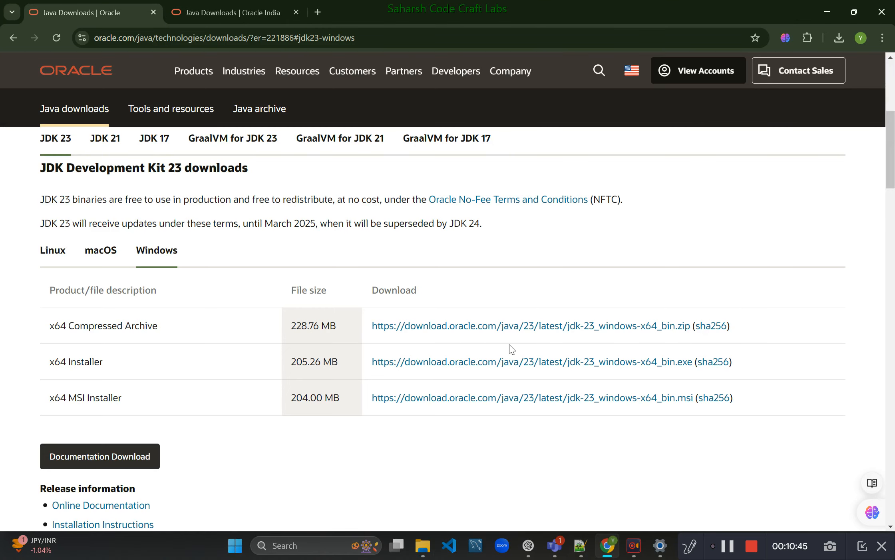
left_click(581, 545)
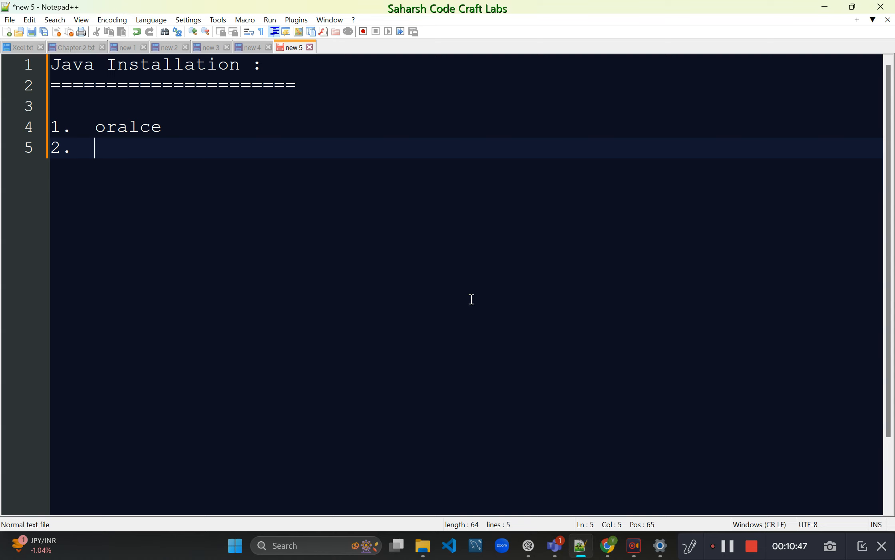
key("Return")
key("Return")
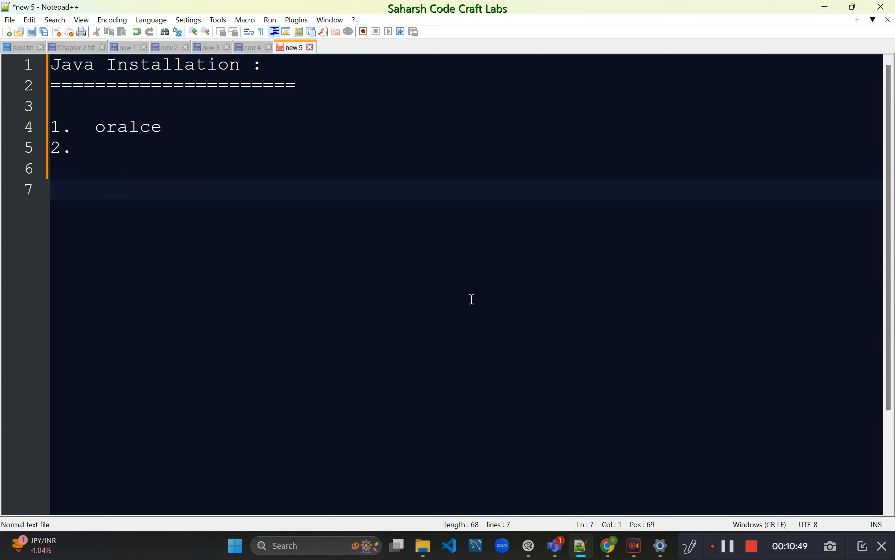
key("Up")
key("Left")
type("do")
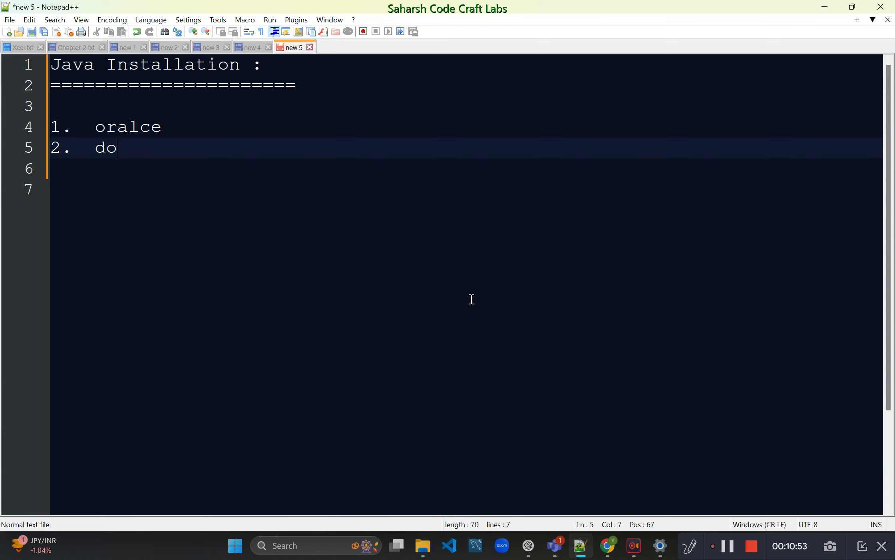
type("wnload ")
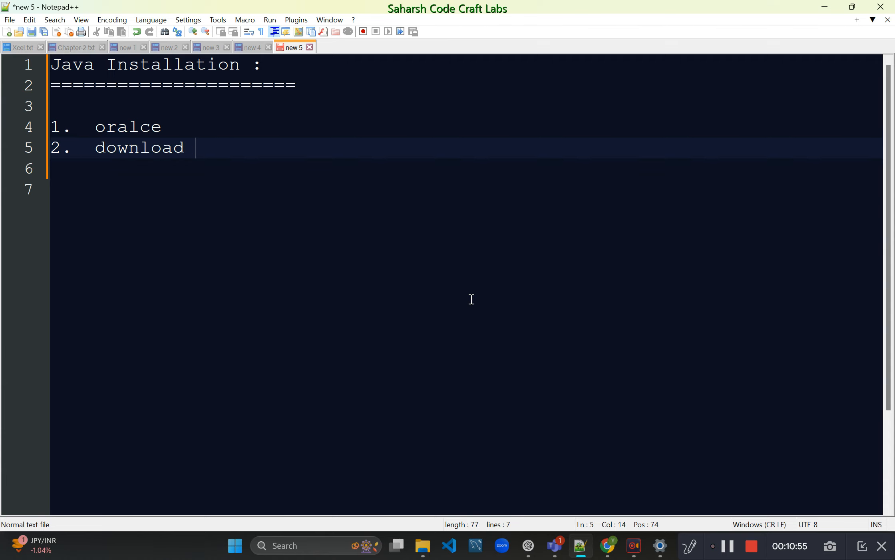
type("and install java")
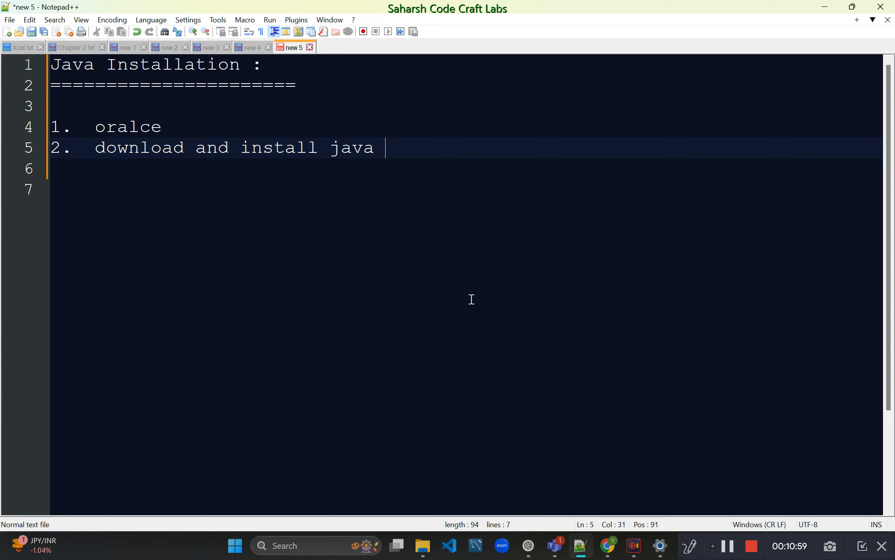
type("  : 64 bit op")
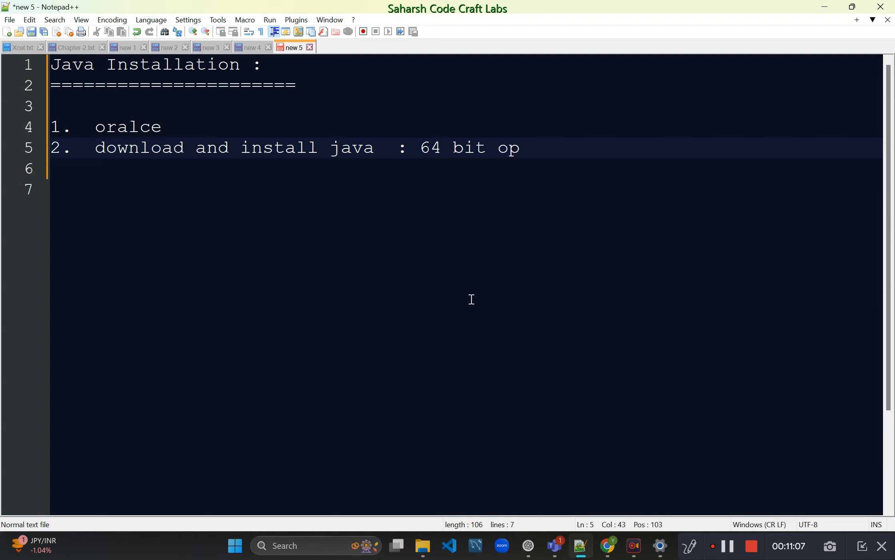
key("BackSpace")
key("BackSpace")
key("Return")
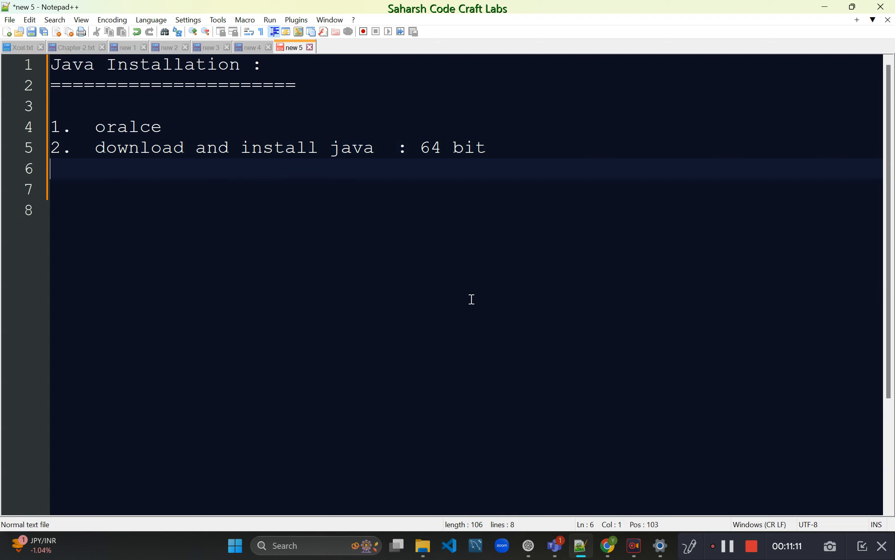
- Add item 3, "JAVA_HOME", to the Java Installation notes and start a new line below it
type("3. JVA")
key("BackSpace")
key("BackSpace")
key("BackSpace")
type("ja")
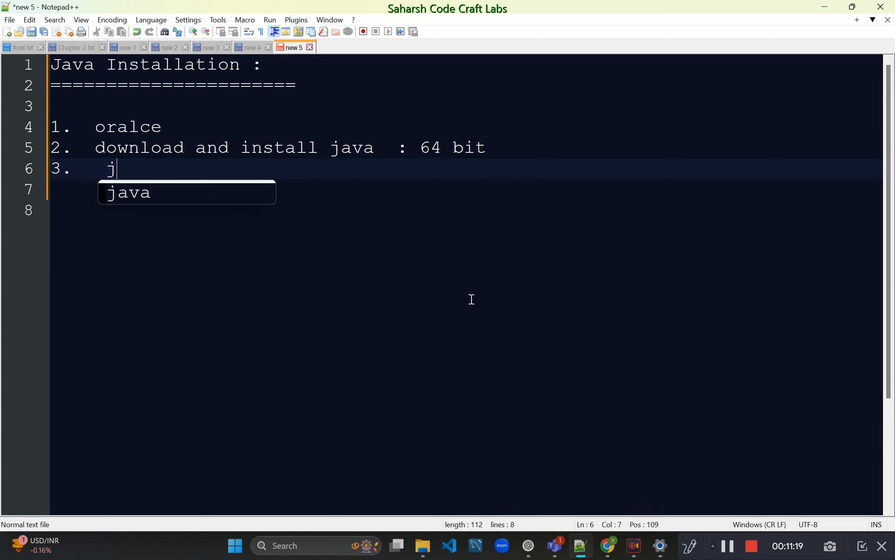
key("BackSpace")
key("Escape")
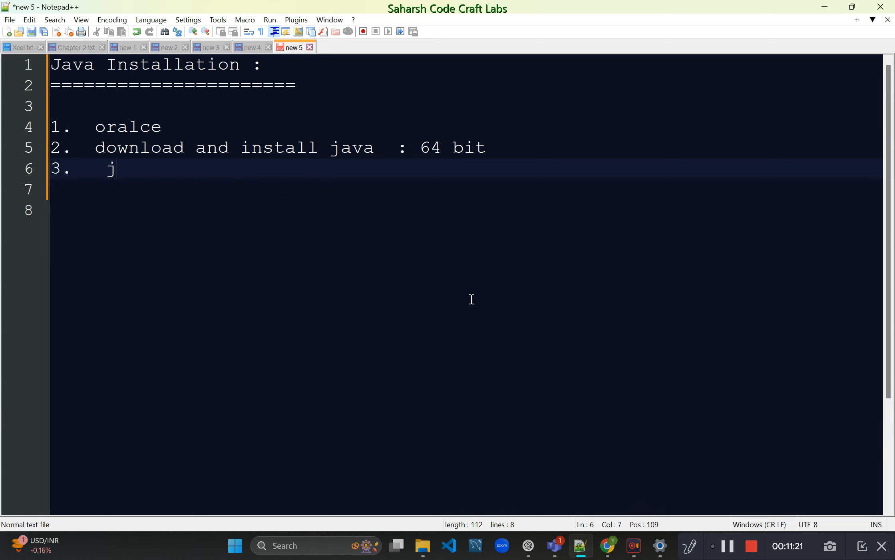
key("BackSpace")
type("J")
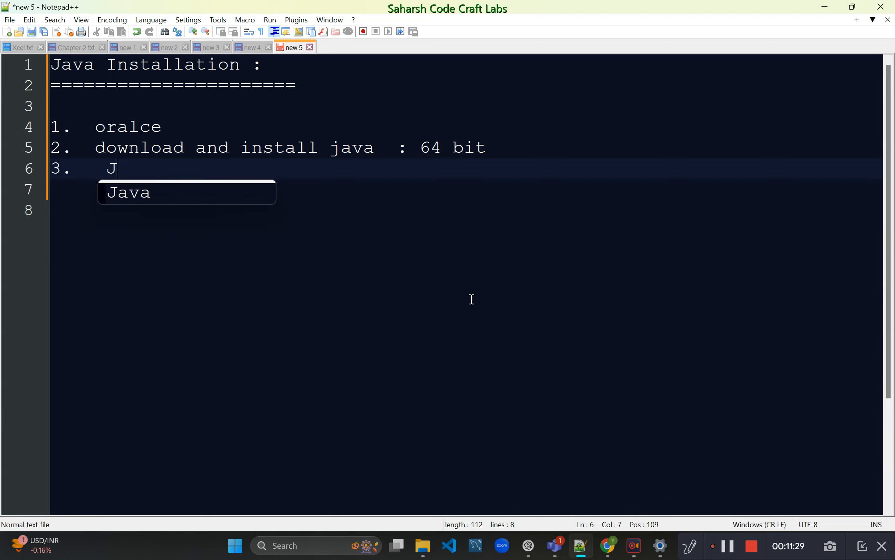
type("AVA_HOME")
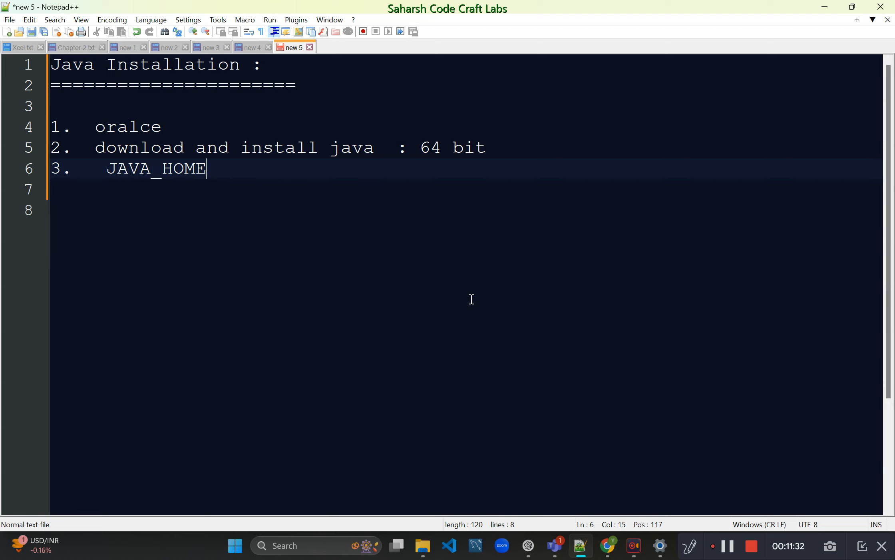
key("Return")
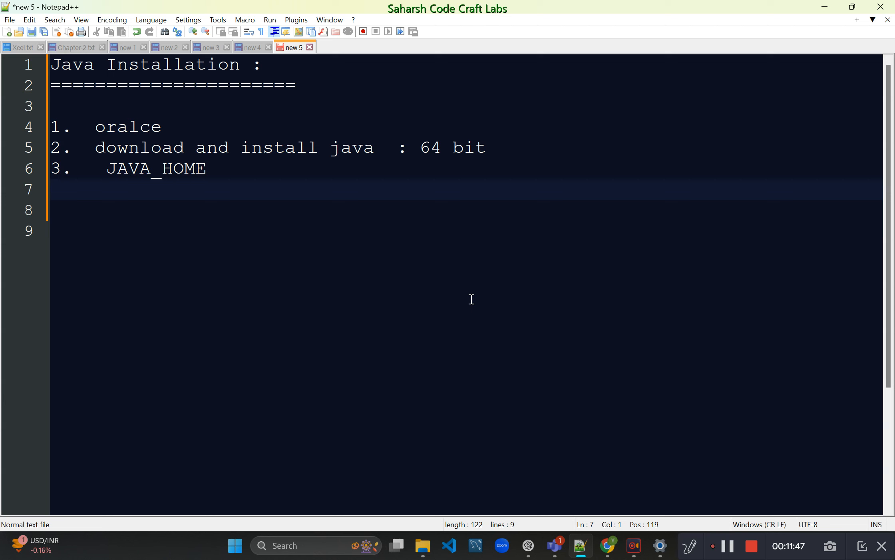
- Switch to File Explorer, view the system's About page through the extended options of This PC, and close it
left_click(311, 547)
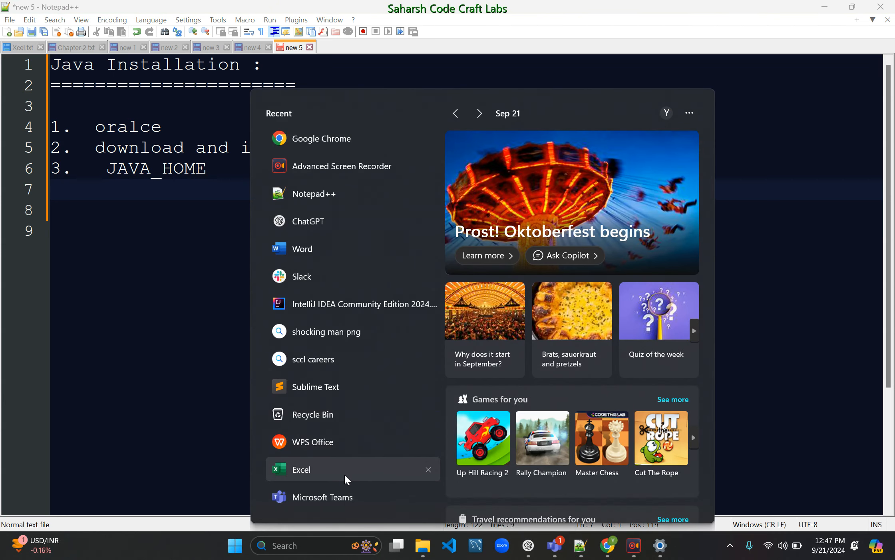
left_click(422, 546)
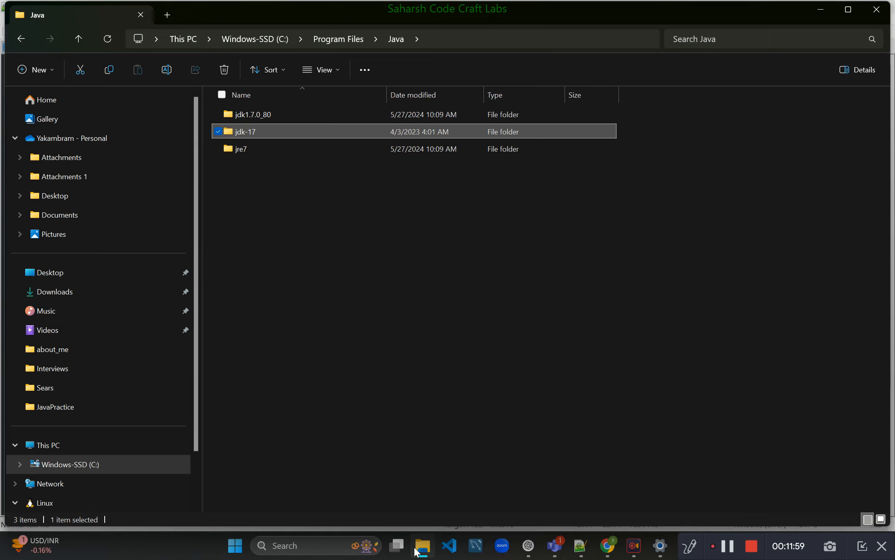
right_click(69, 441)
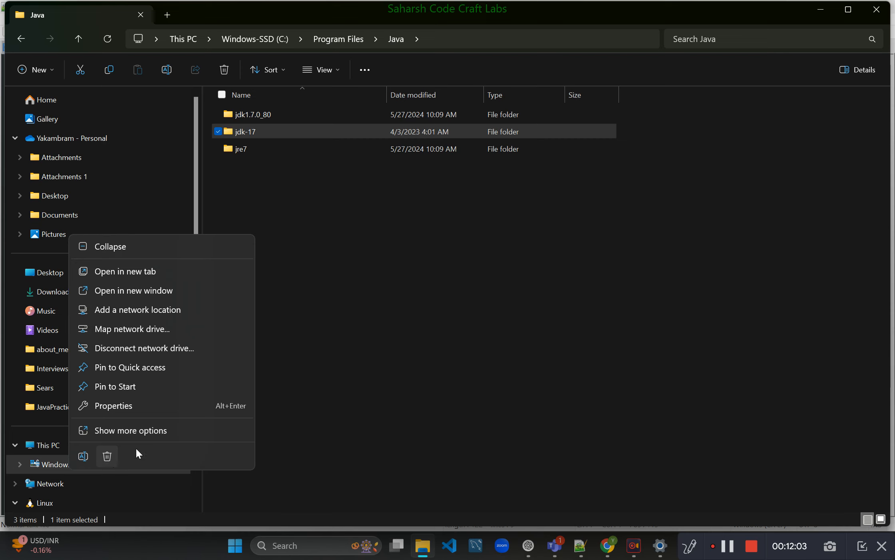
left_click(50, 447)
right_click(49, 446)
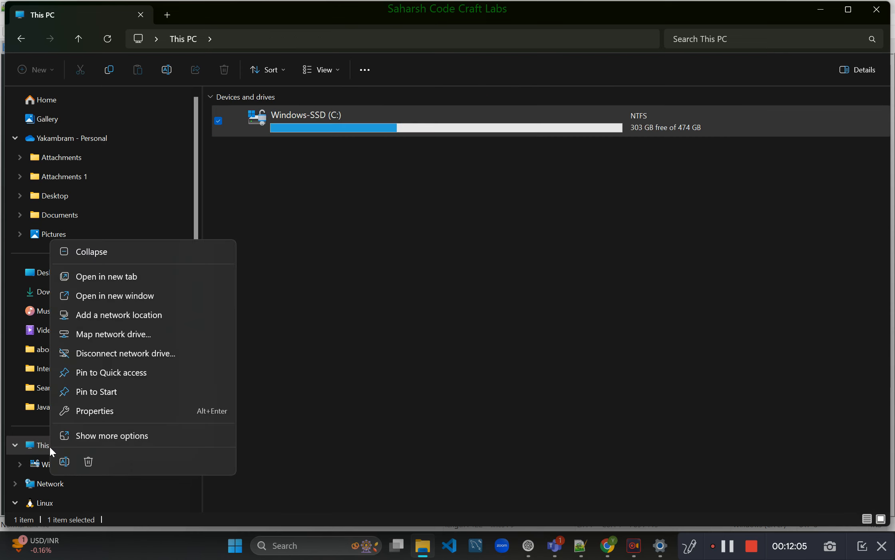
key("alt")
left_click(135, 437)
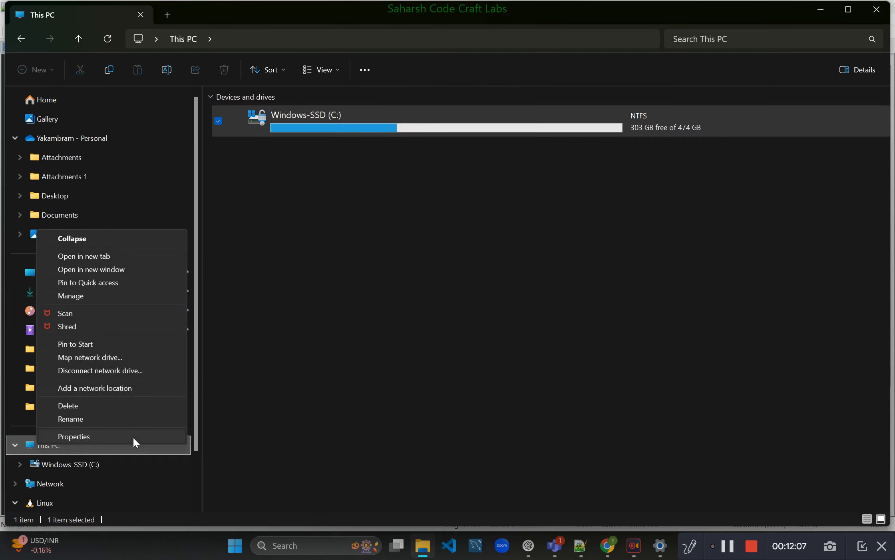
left_click(133, 437)
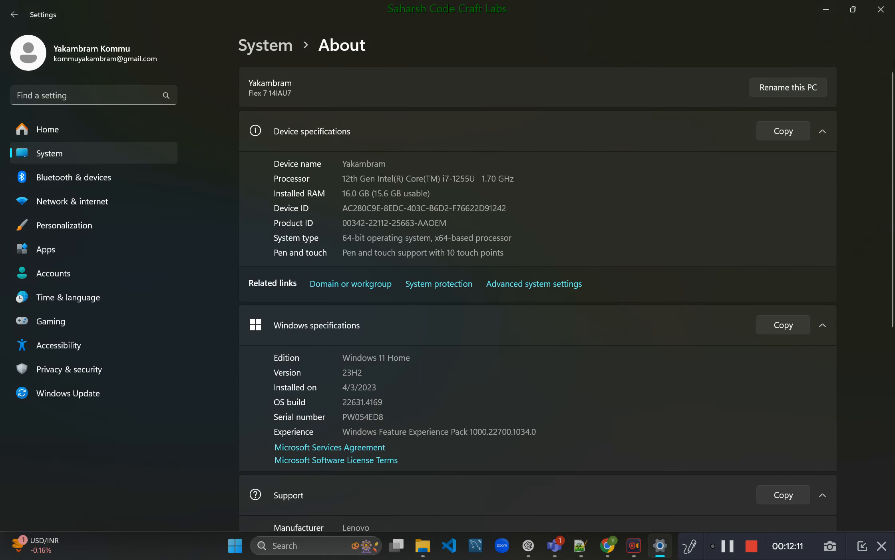
left_click(881, 9)
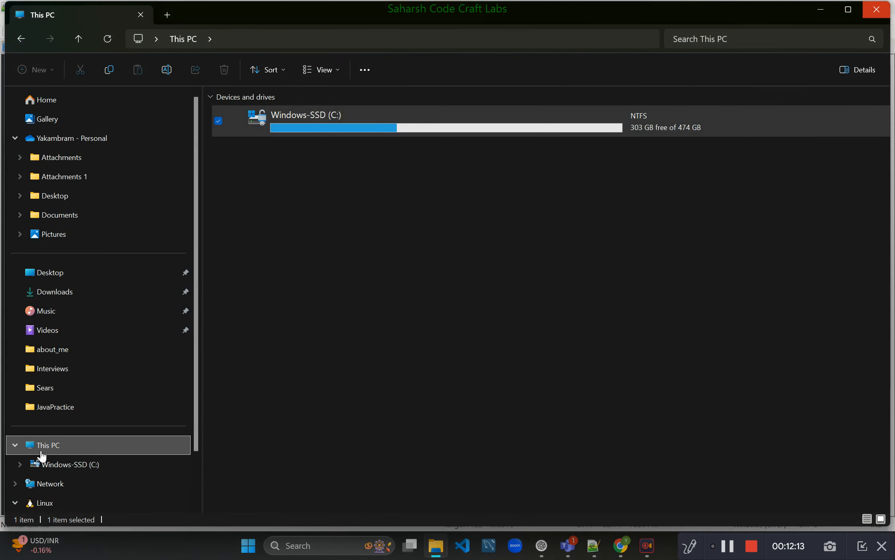
- View the properties of This PC again directly from its short options, and close the Settings window
right_click(60, 447)
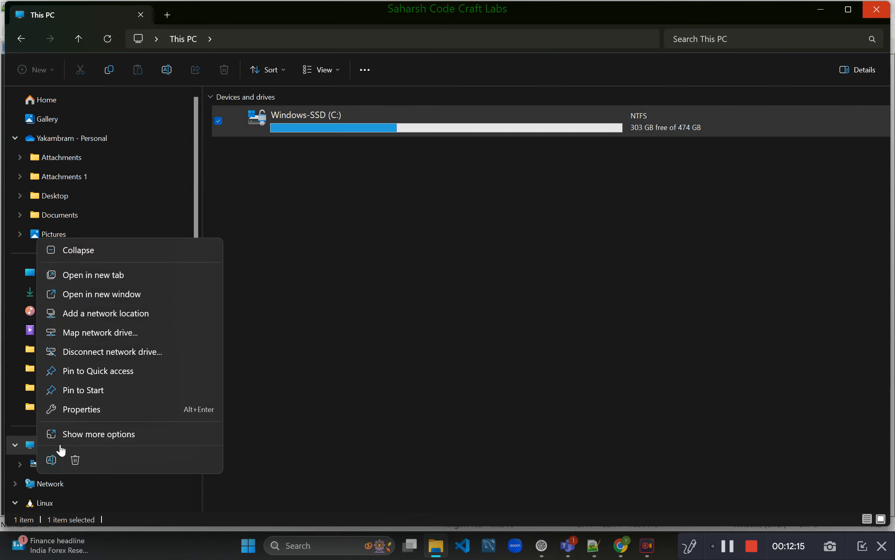
left_click(102, 412)
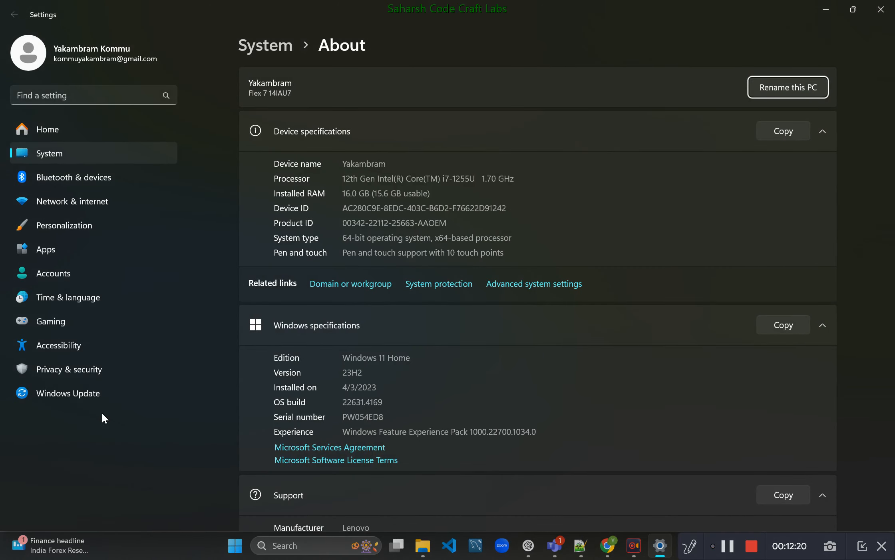
left_click(881, 11)
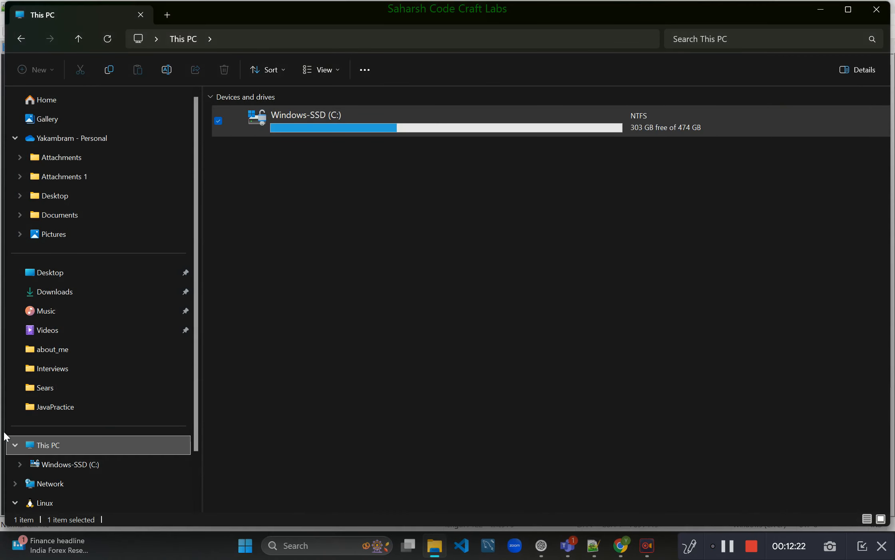
right_click(61, 443)
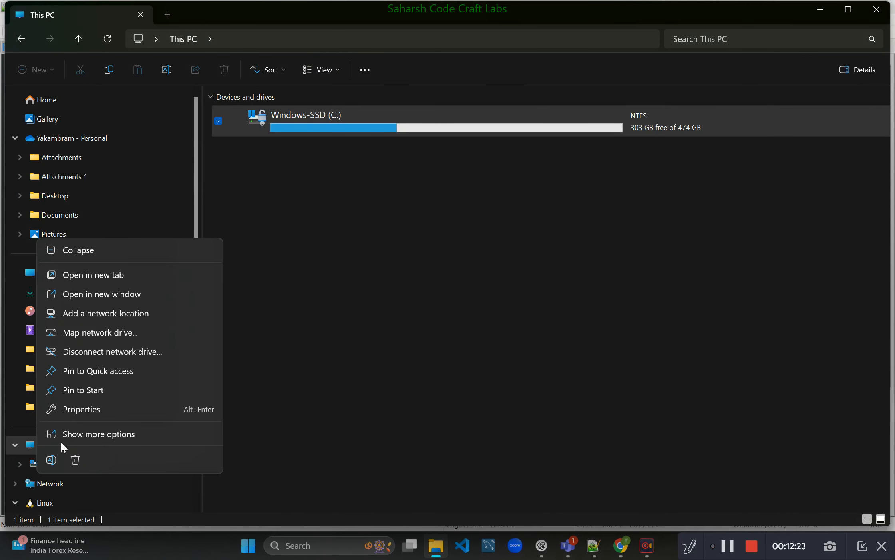
left_click(130, 434)
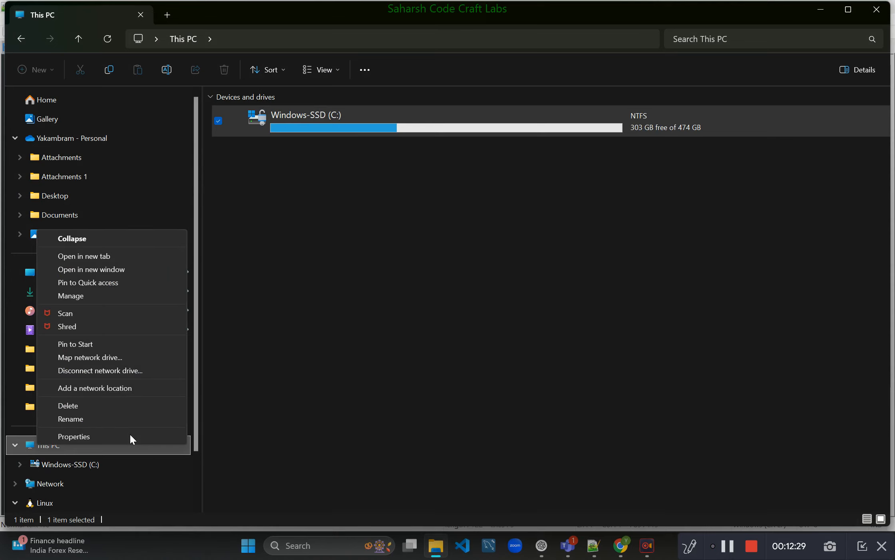
left_click(322, 397)
- Search Windows for "env", open the environment variables for the account, and select JAVA_HOME among the system variables
left_click(297, 552)
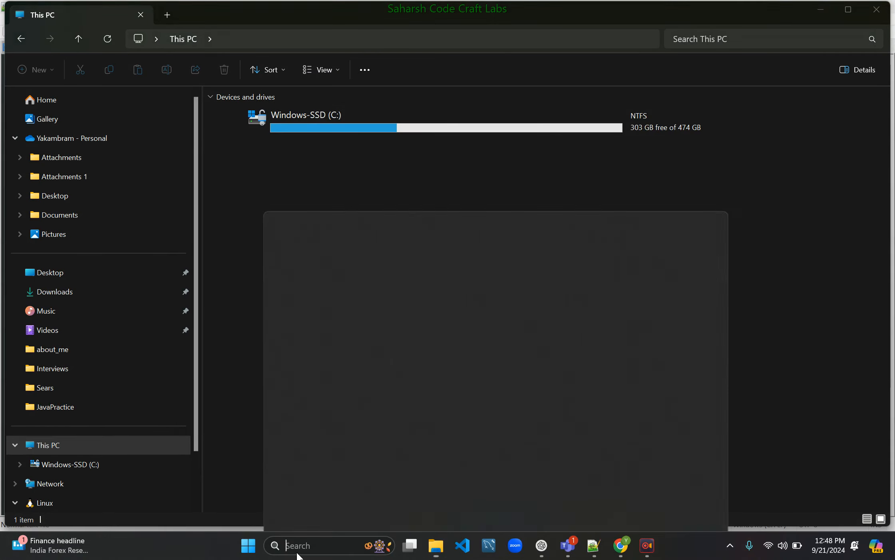
type("env")
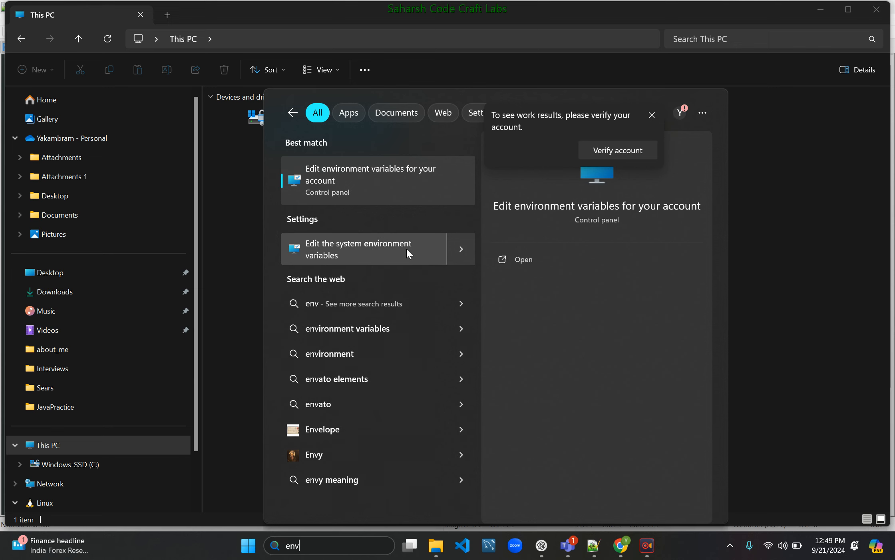
left_click(527, 261)
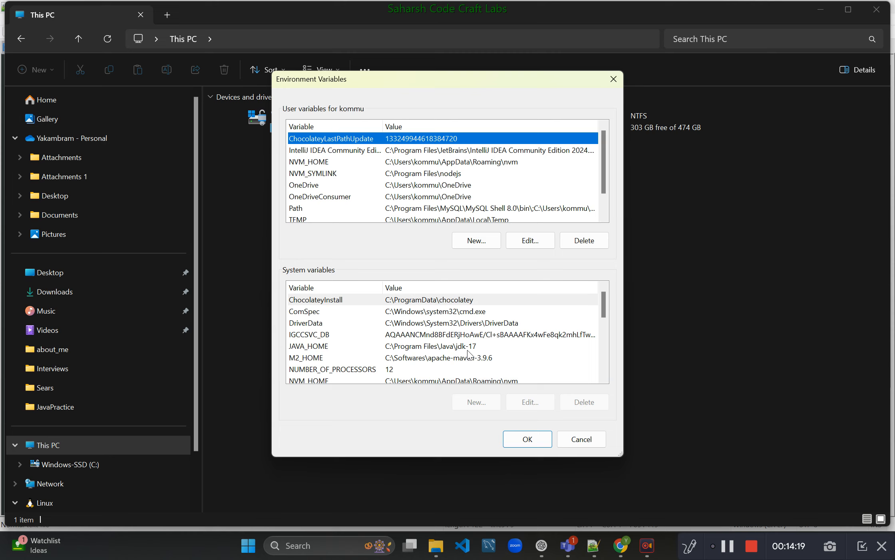
left_click(315, 351)
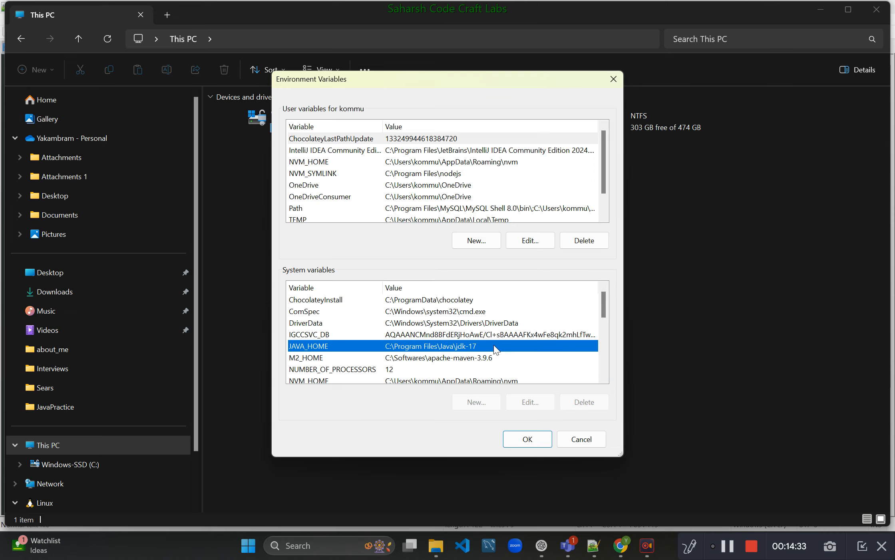
- Open a new File Explorer window, browse to C:\Program Files\Java\jdk-17, and select the folder's full path
left_click(440, 551)
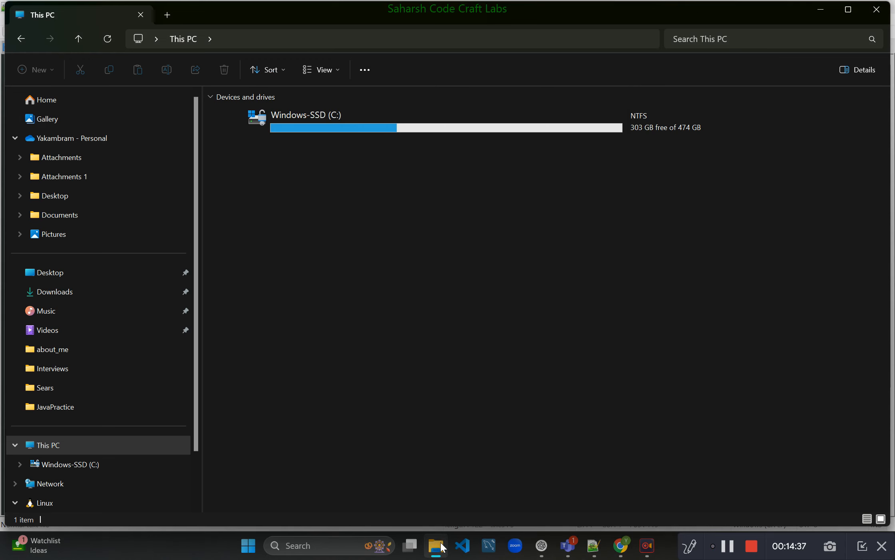
right_click(440, 547)
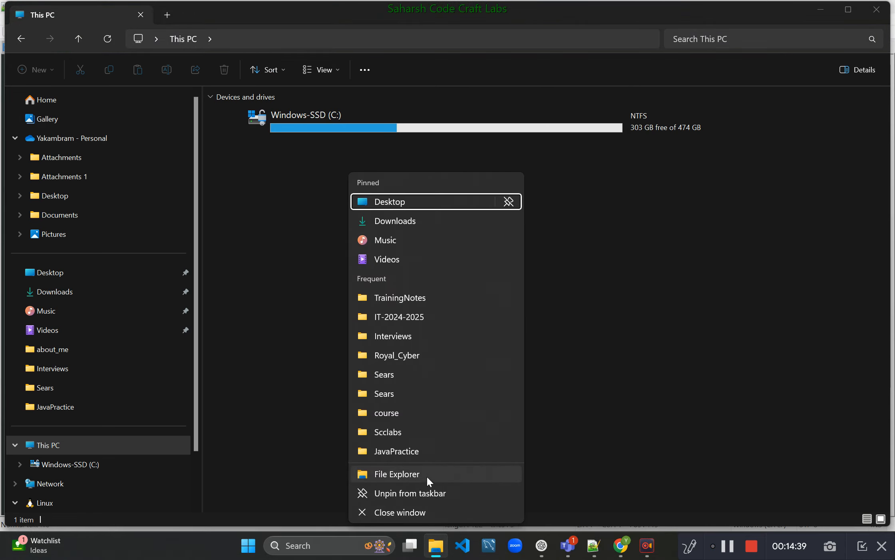
left_click(427, 474)
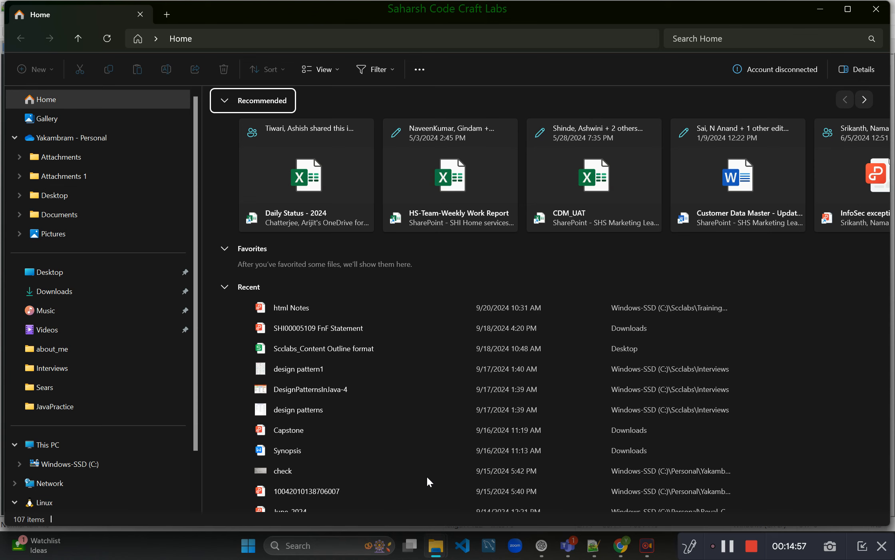
left_click(96, 463)
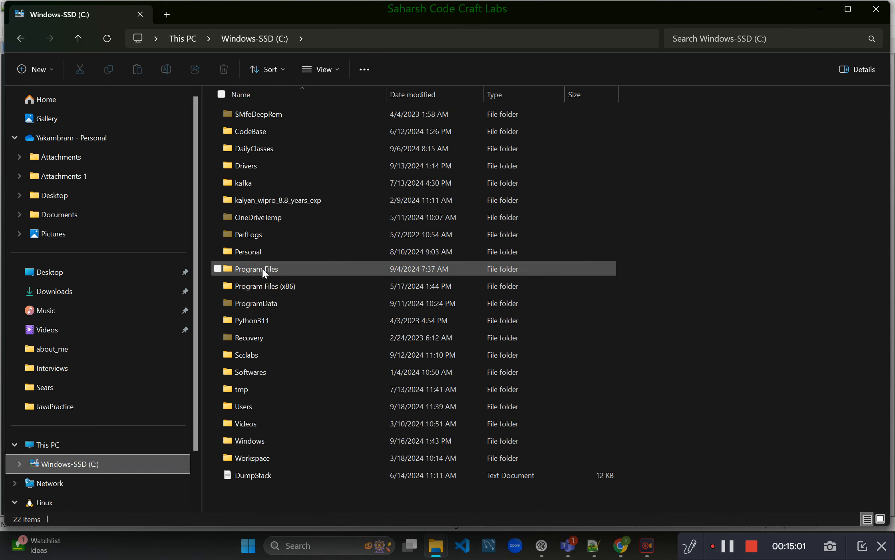
double_click(262, 272)
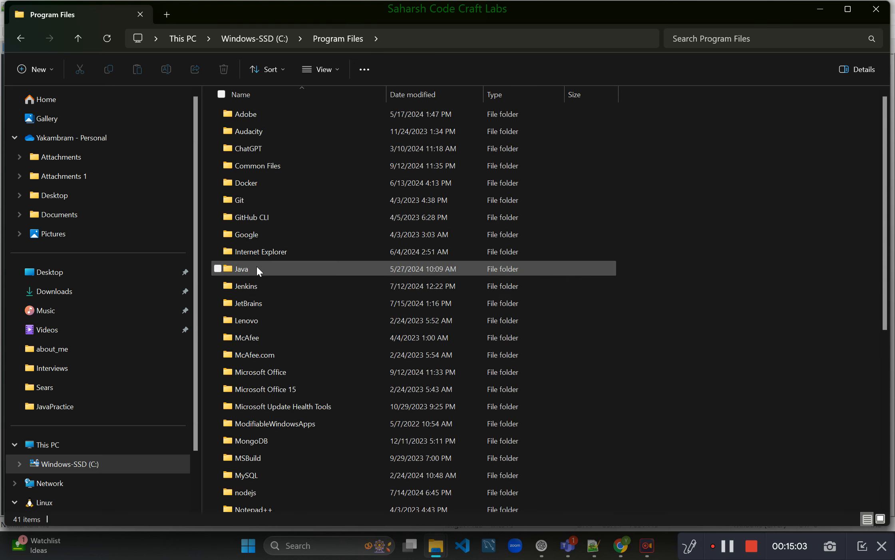
double_click(257, 267)
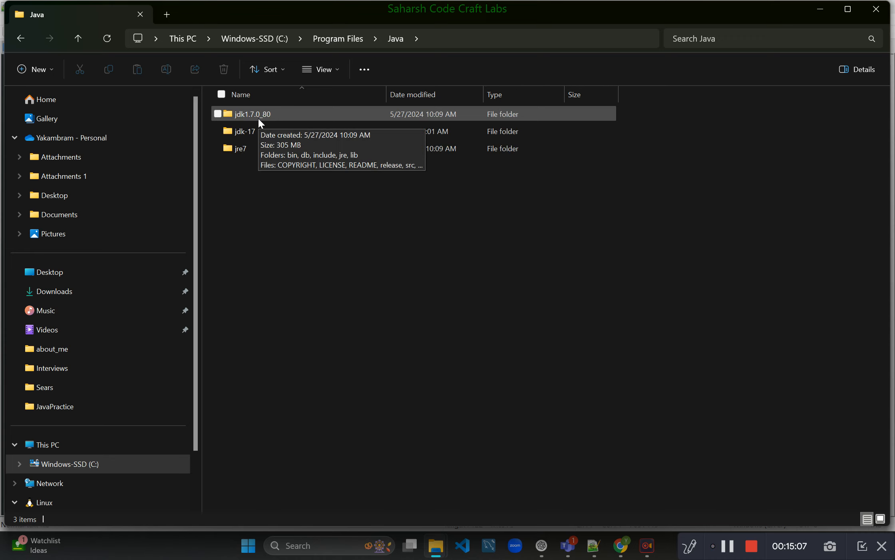
double_click(264, 131)
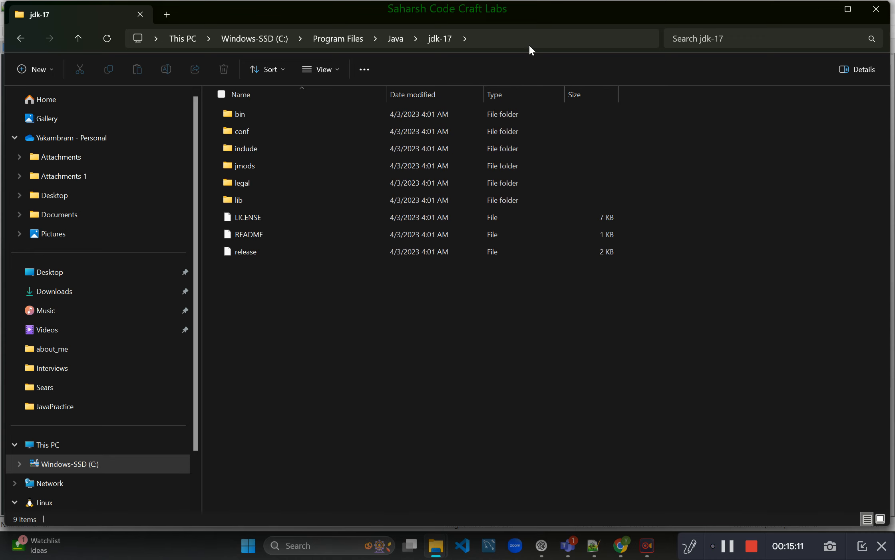
left_click(499, 37)
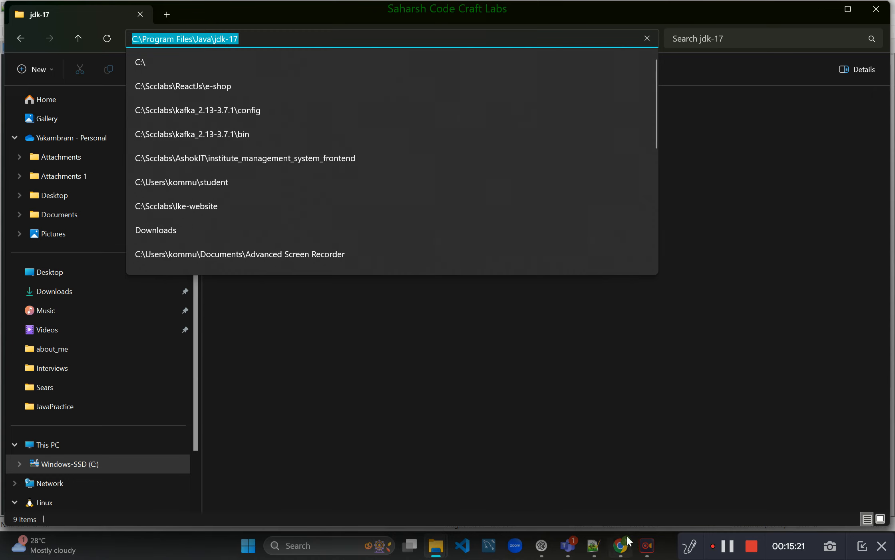
- Switch from the jdk-17 folder back to the open Environment Variables window
mouse_move(616, 554)
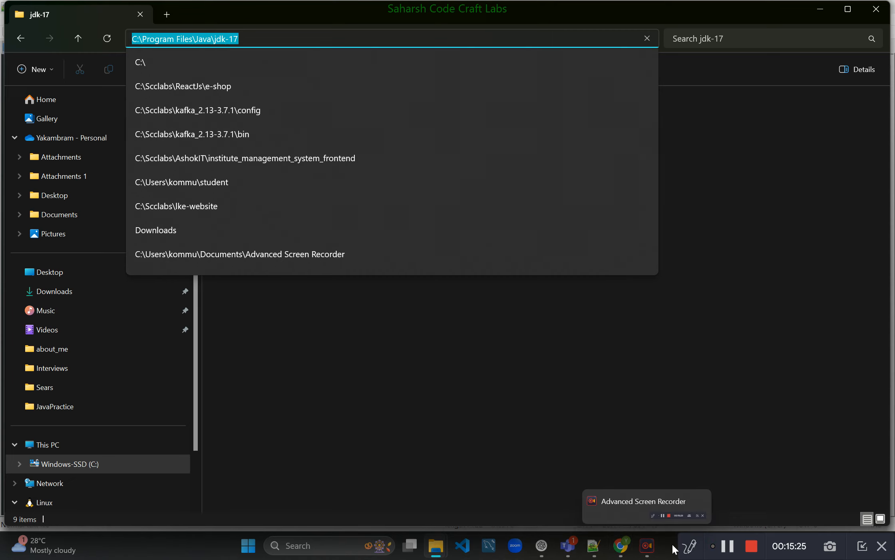
mouse_move(554, 552)
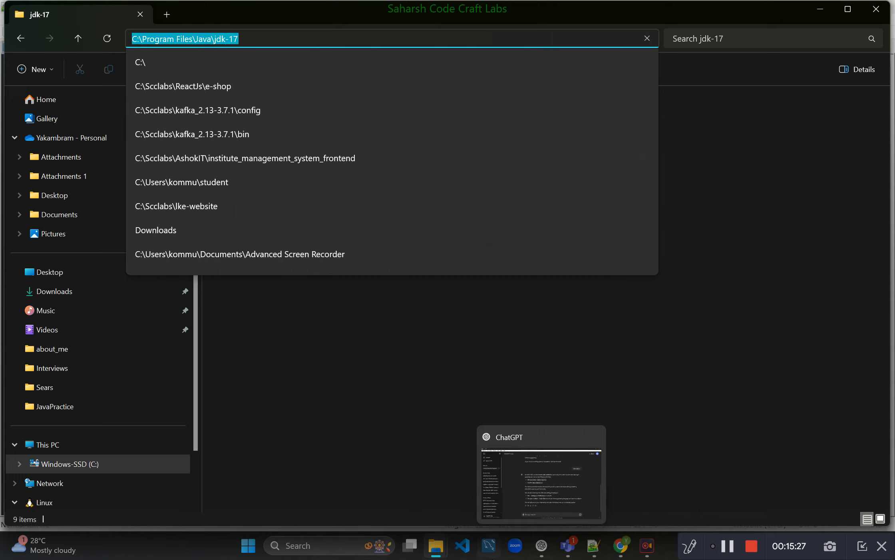
left_click(669, 550)
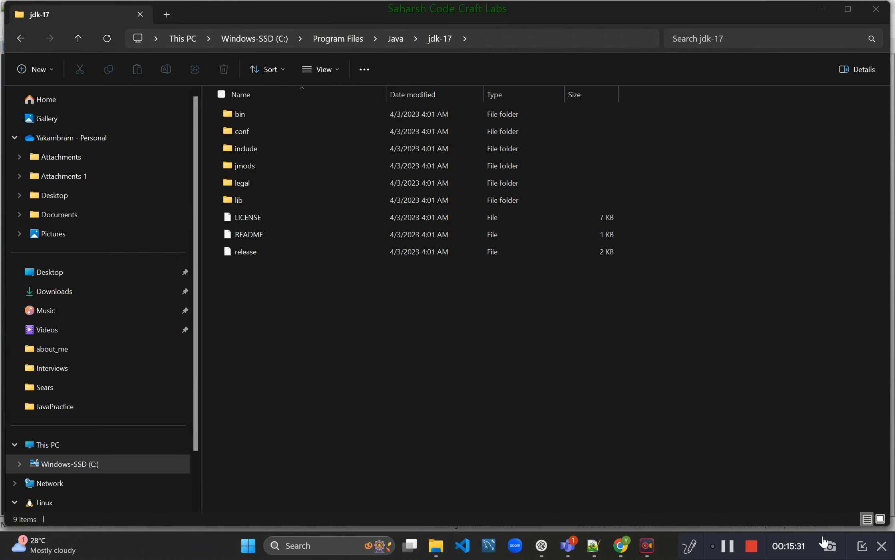
left_click(827, 537)
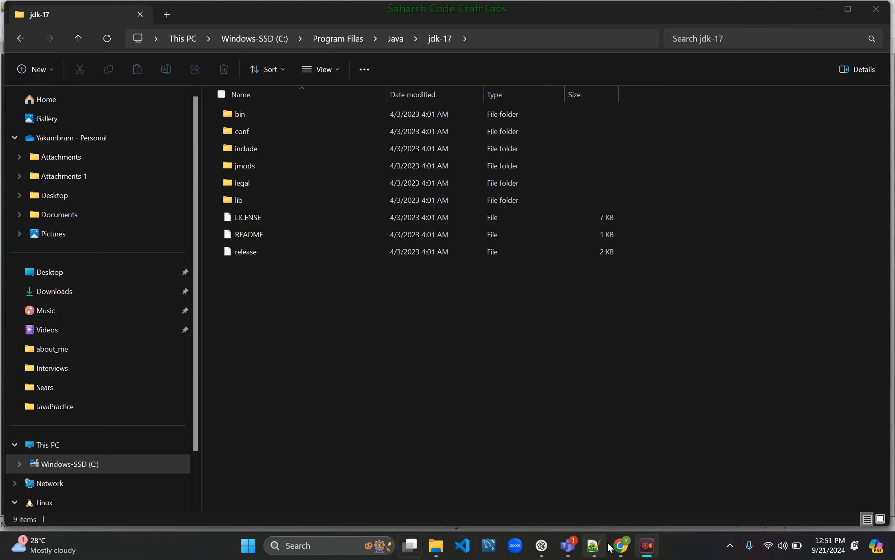
key("super+Tab")
key("alt+Tab")
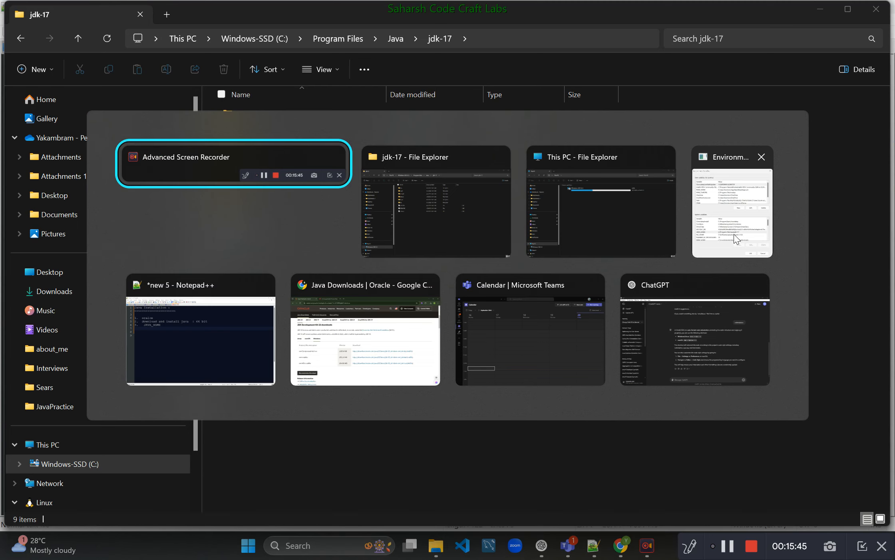
key("Escape")
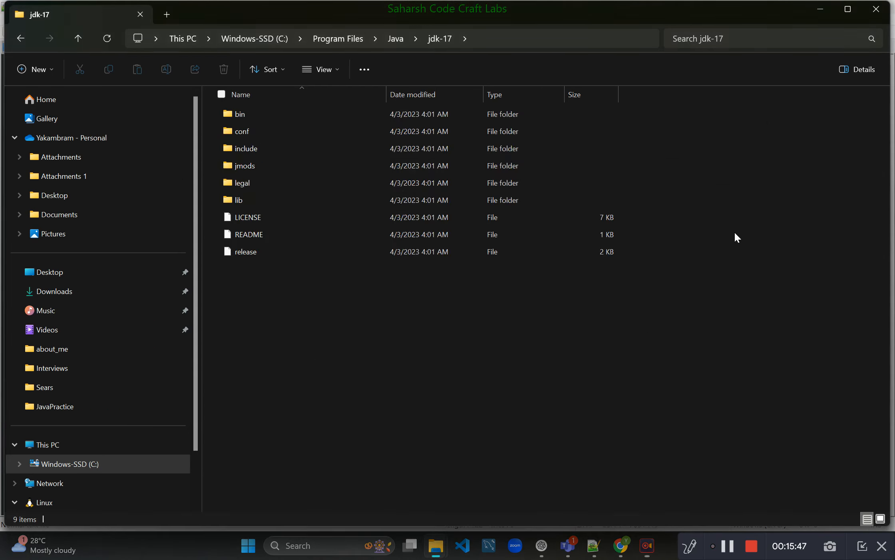
key("alt+d")
key("alt+Tab")
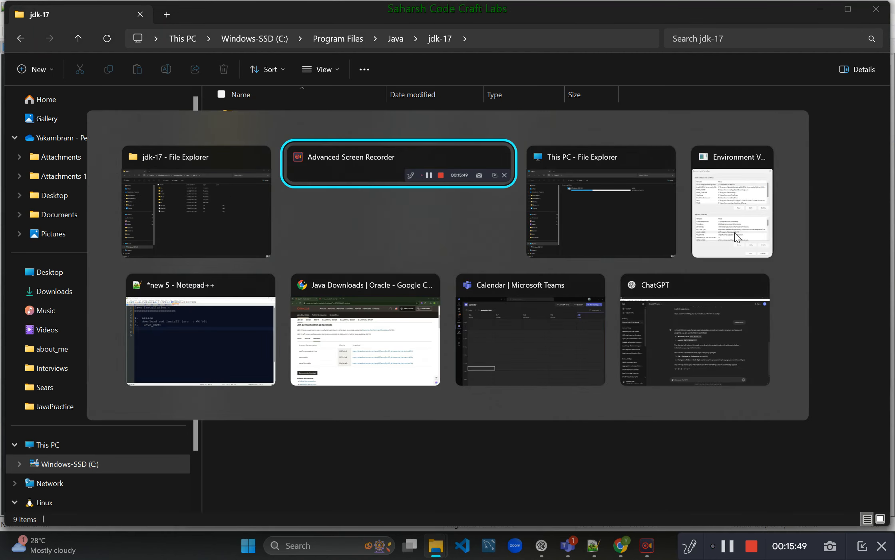
key("alt+Tab")
key("alt+Tab")
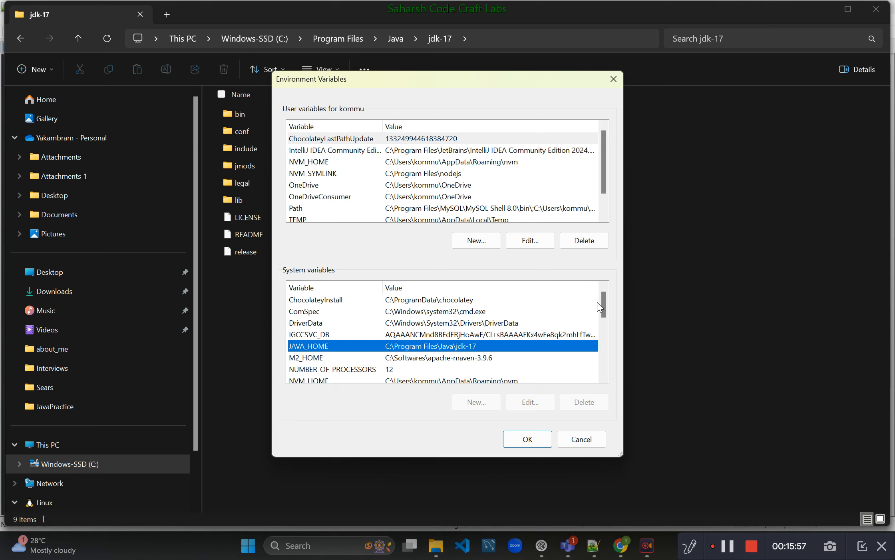
- Locate the Path entry among the system variables and the user variables, and close the Environment Variables window
left_click_drag(606, 309, 607, 316)
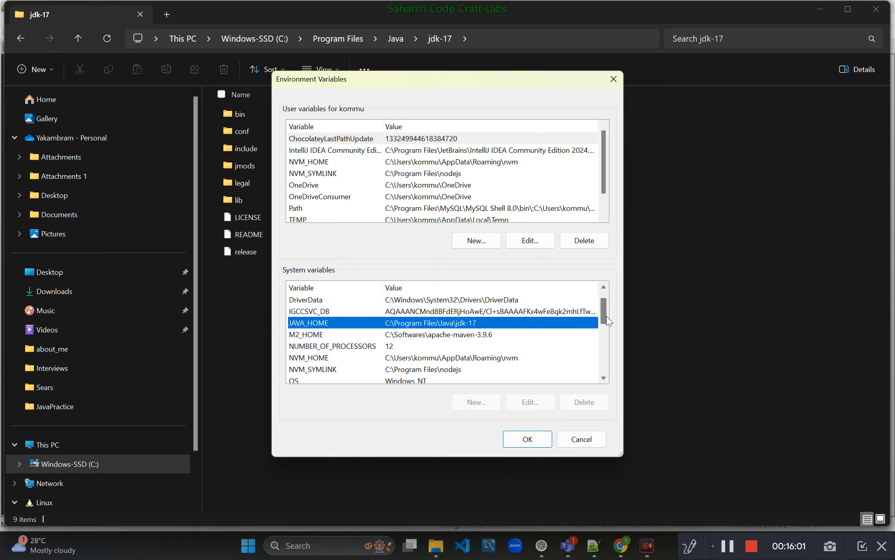
left_click_drag(606, 317, 603, 327)
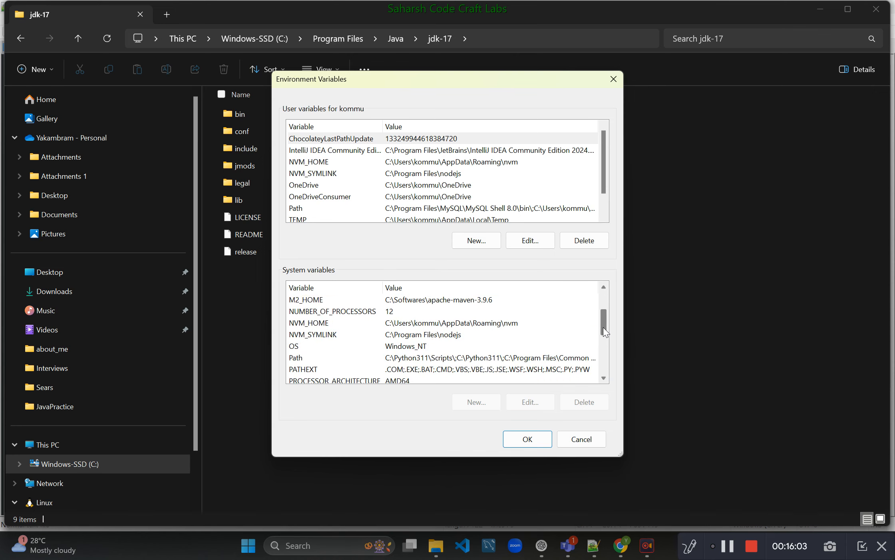
left_click(302, 358)
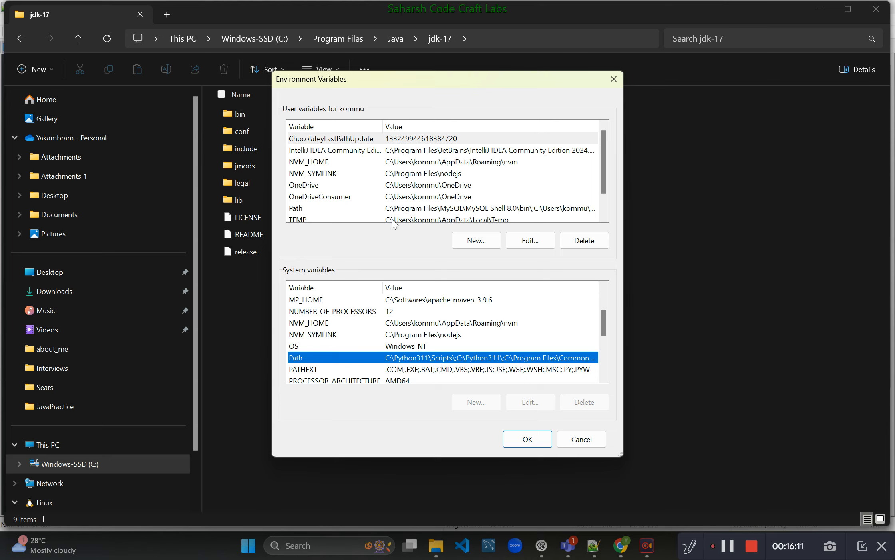
left_click(425, 209)
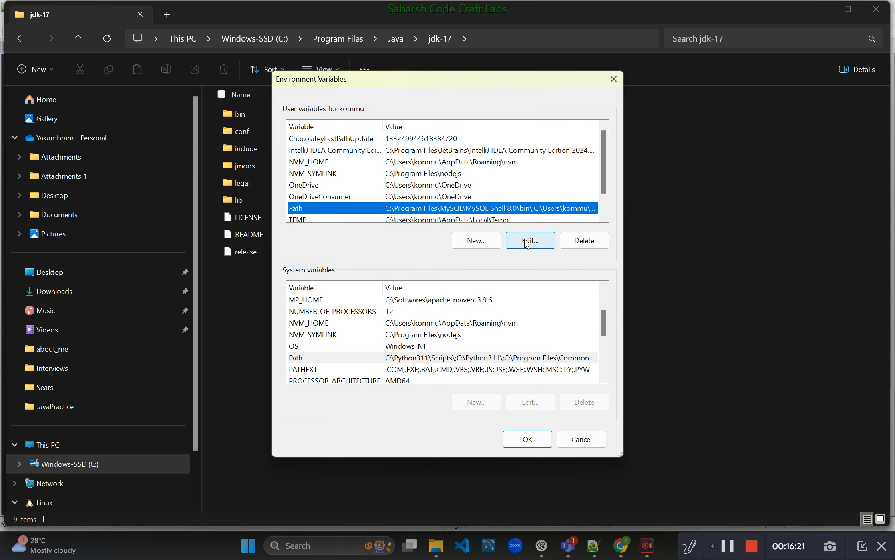
left_click(614, 81)
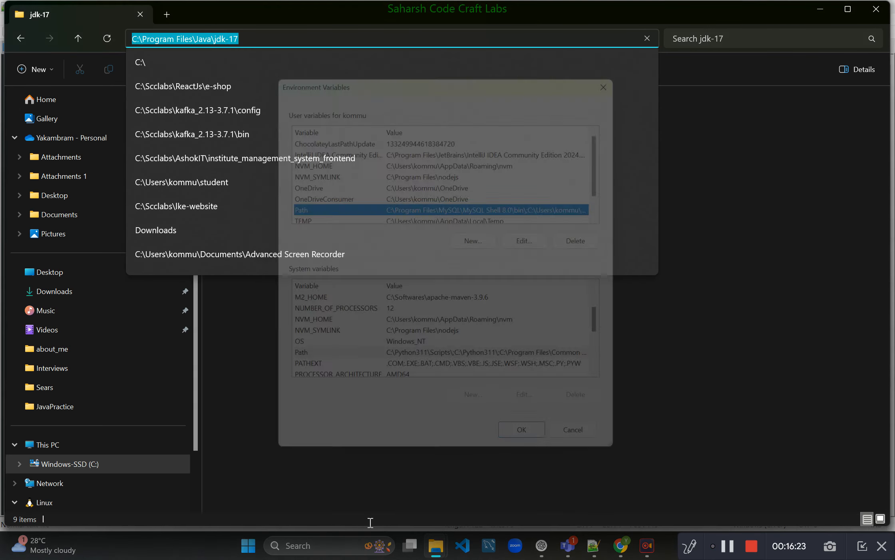
- Search Windows for "en", open the system environment variables settings, and bring up Environment Variables from System Properties
left_click(335, 547)
type("en")
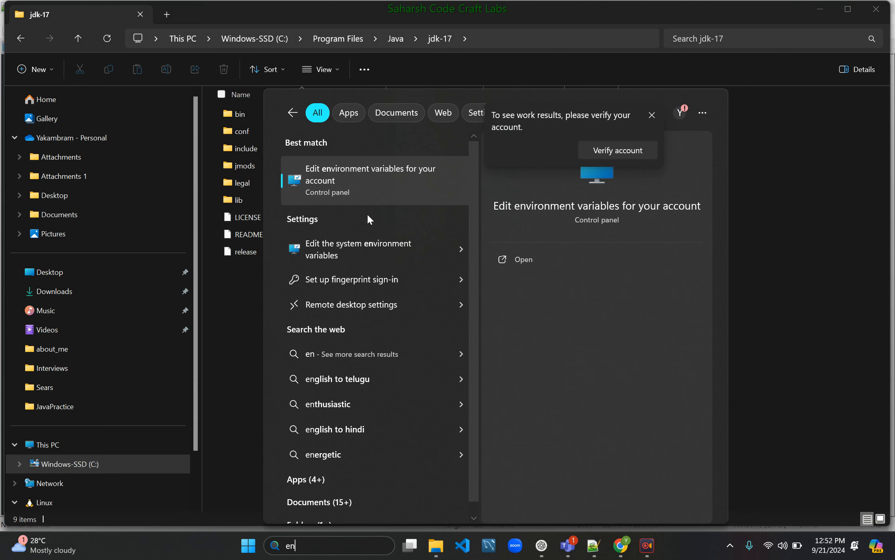
left_click(347, 254)
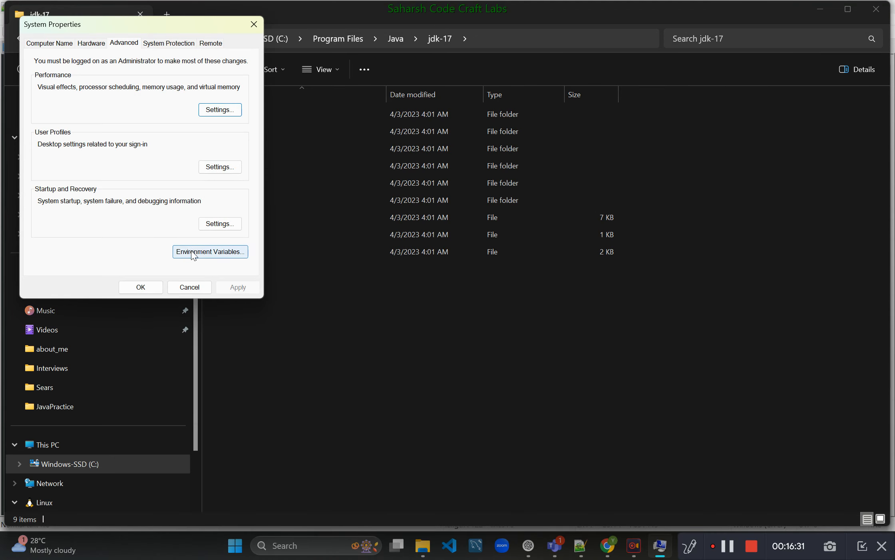
left_click(217, 252)
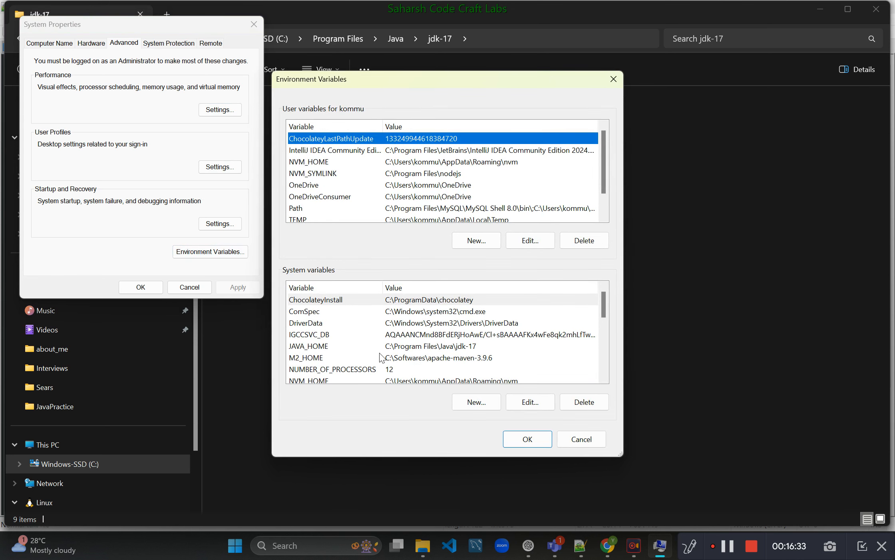
- Select the Path entry among the system variables and open it for editing
left_click(340, 360)
key("Down")
key("Down")
key("Down")
key("Down")
key("Down")
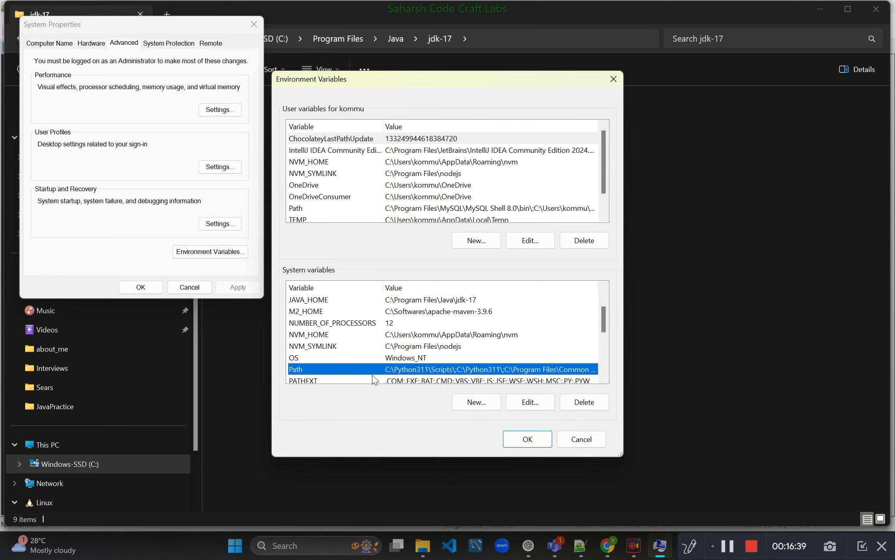
left_click(525, 404)
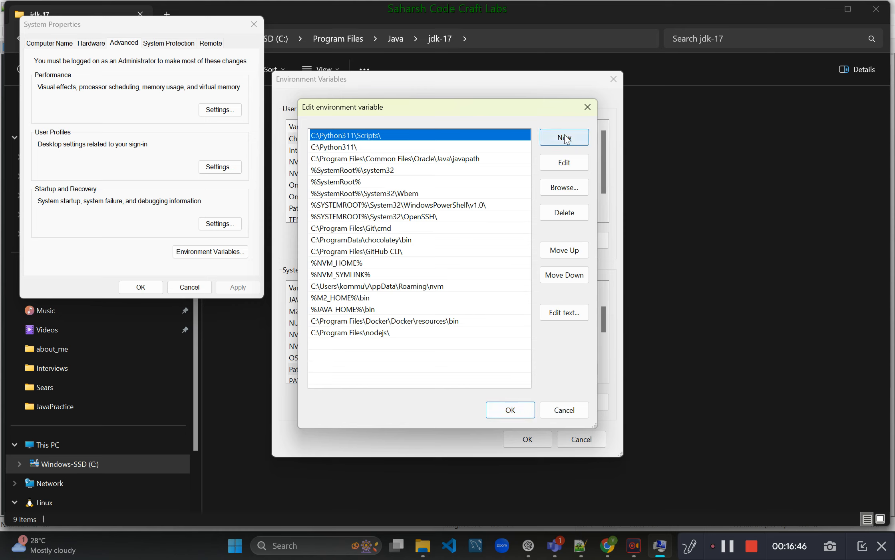
- Switch to the jdk-17 File Explorer window and select the folder's full path
left_click(423, 552)
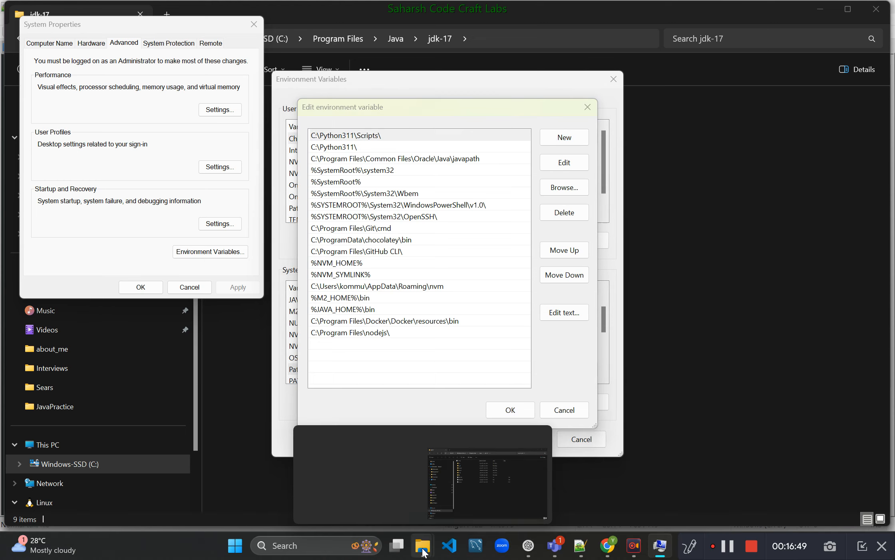
left_click(422, 549)
left_click(422, 548)
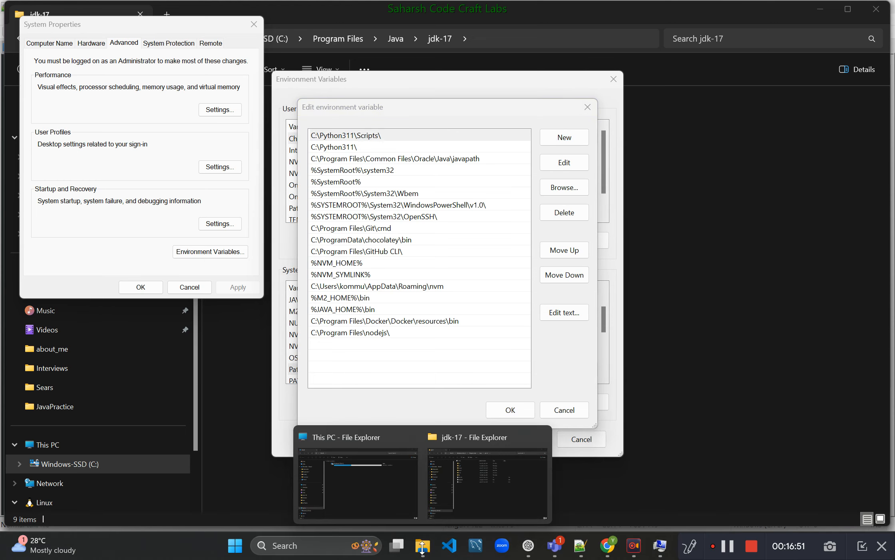
left_click(487, 496)
key("alt+d")
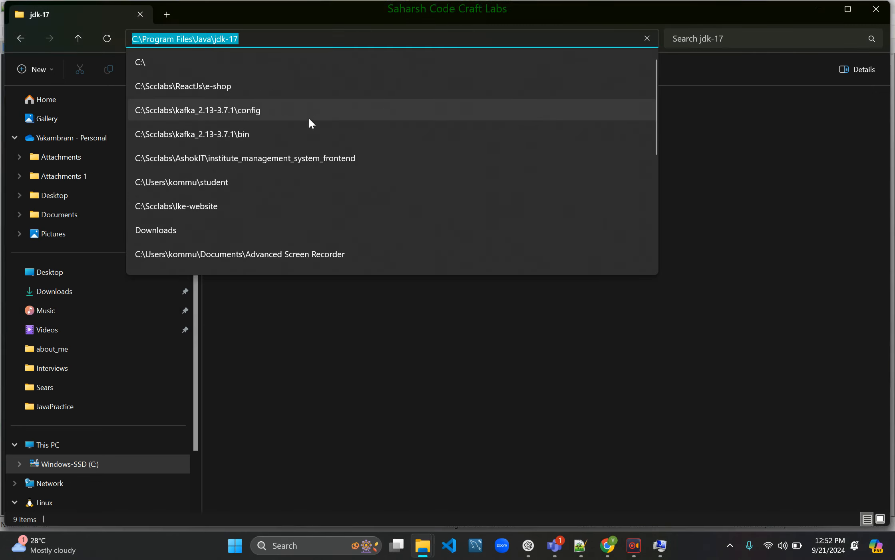
- Open the bin folder inside jdk-17 and show its full path
left_click(405, 379)
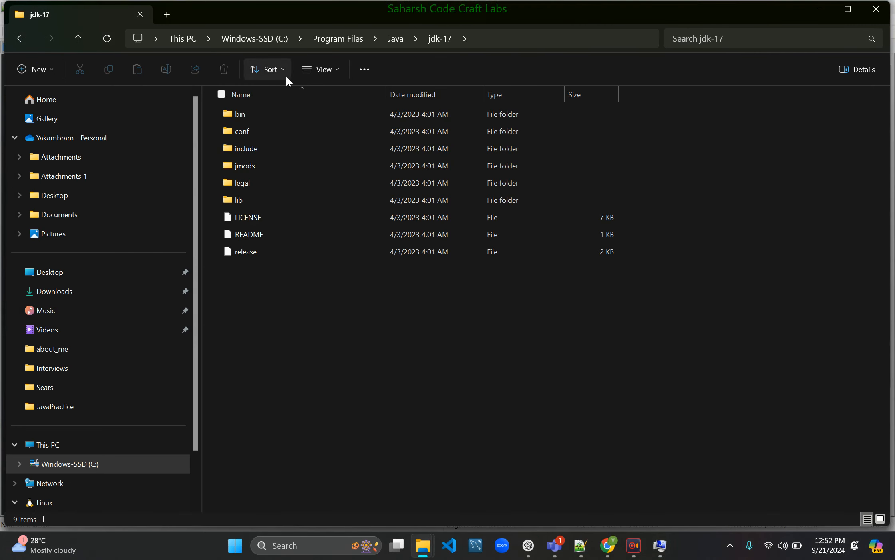
double_click(273, 107)
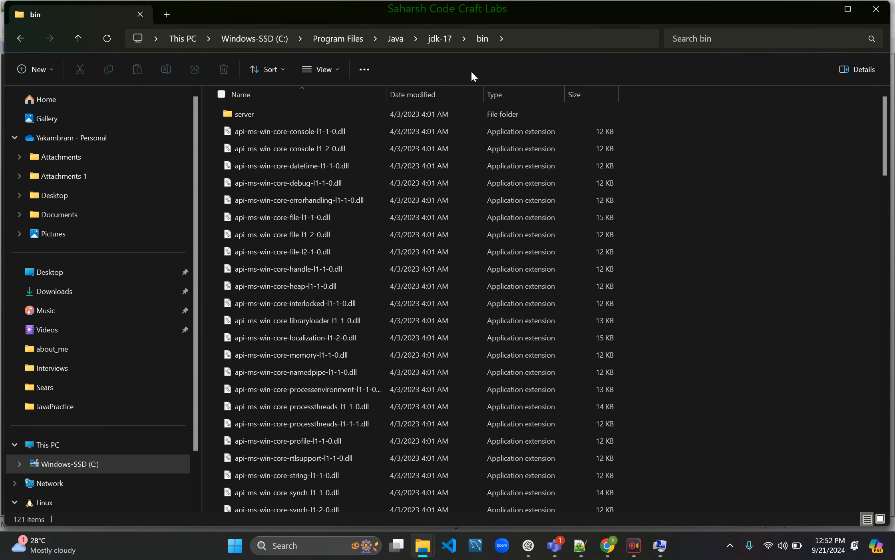
left_click(526, 47)
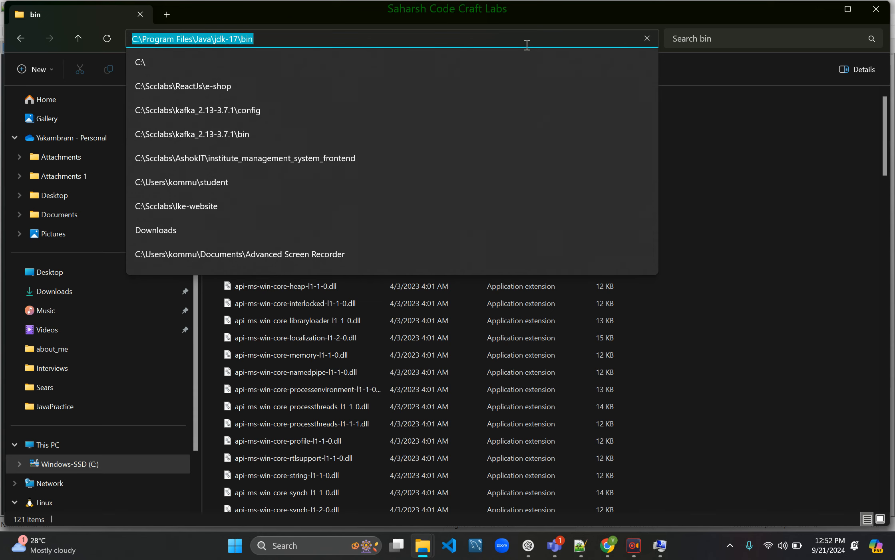
left_click(826, 286)
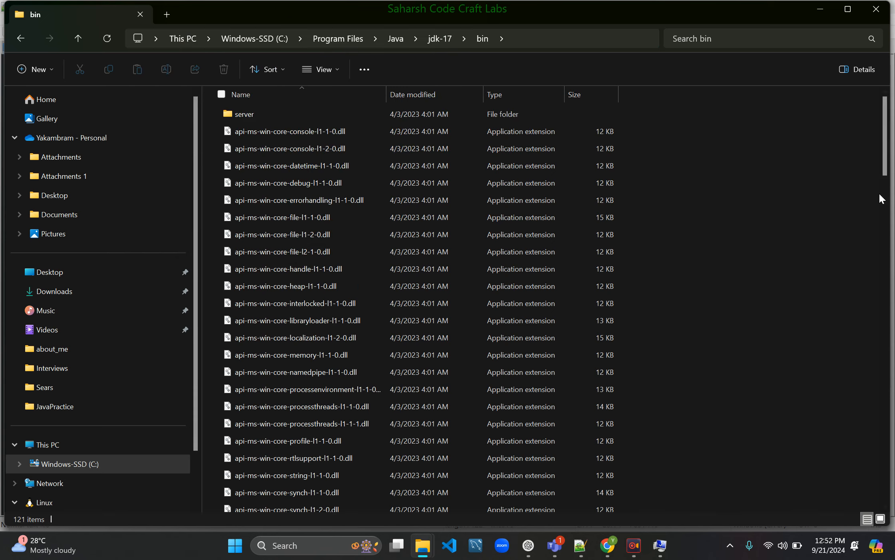
- Locate the javac and java applications in the bin folder and select each in turn
left_click_drag(883, 162, 858, 307)
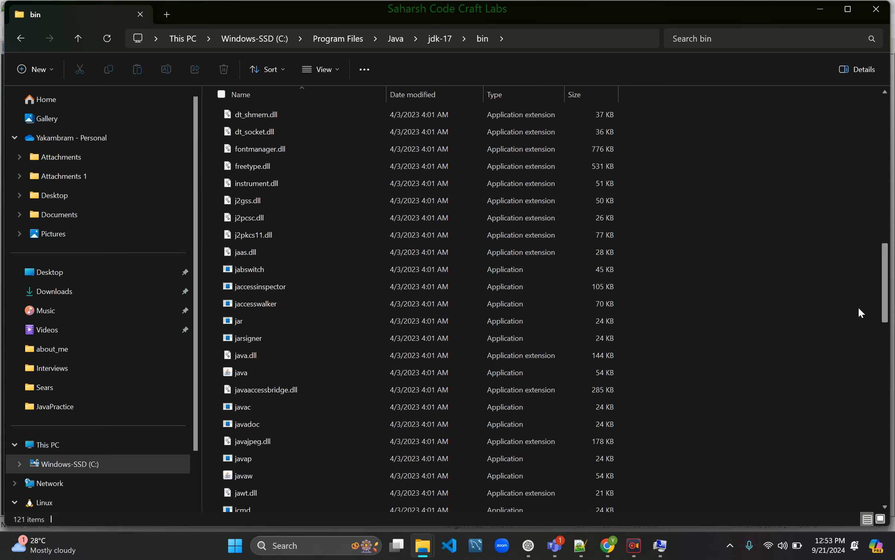
left_click(339, 411)
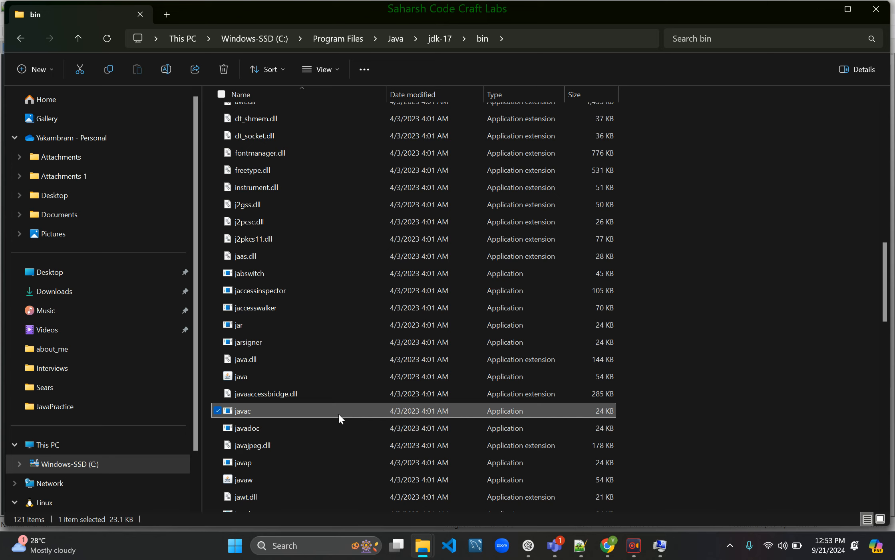
mouse_move(339, 414)
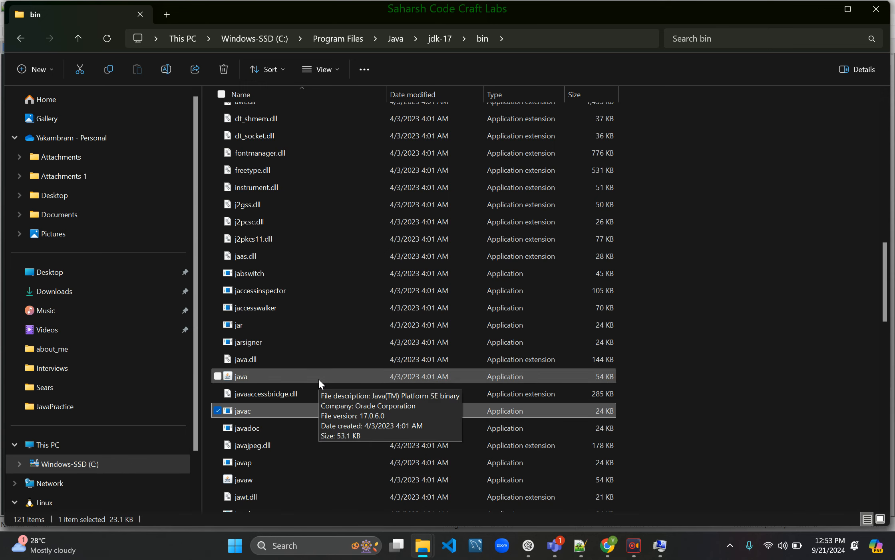
left_click(319, 381)
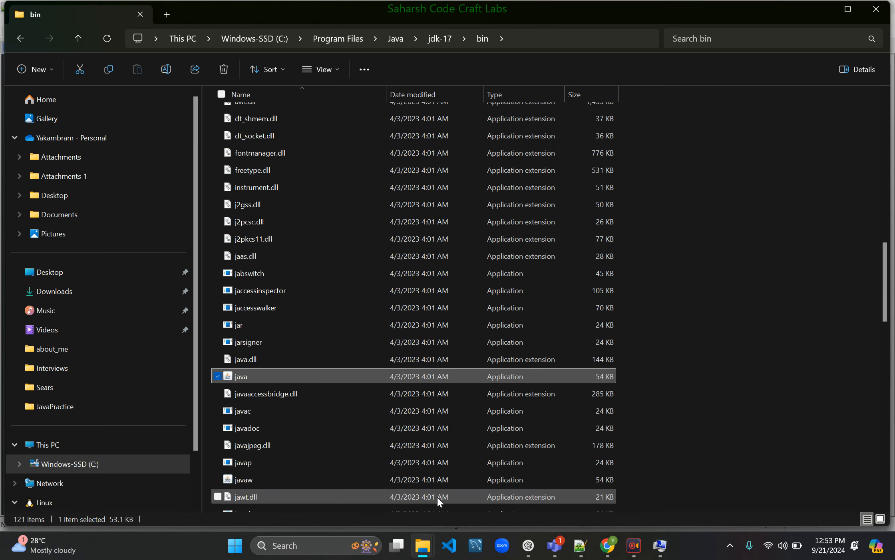
- Return to the Path variable's entry list, select %JAVA_HOME%\bin, and switch back to the bin folder in File Explorer
left_click(660, 545)
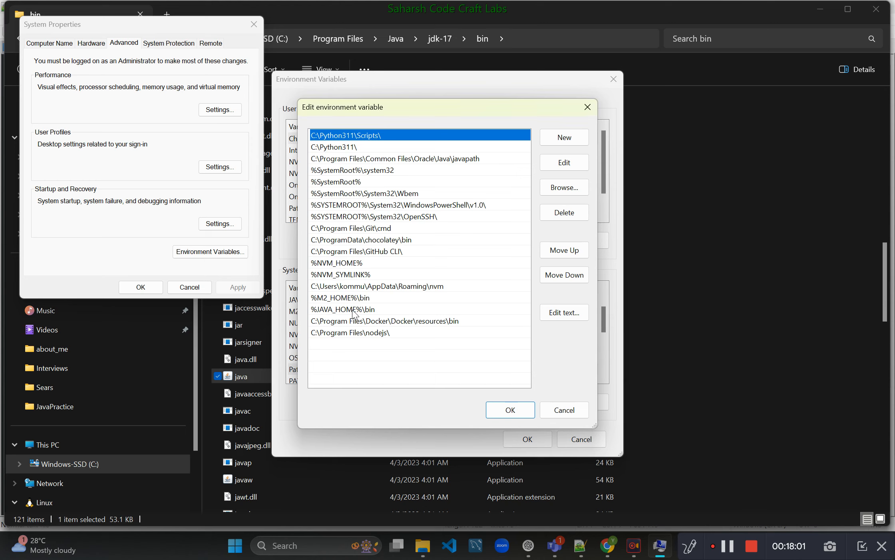
left_click(344, 311)
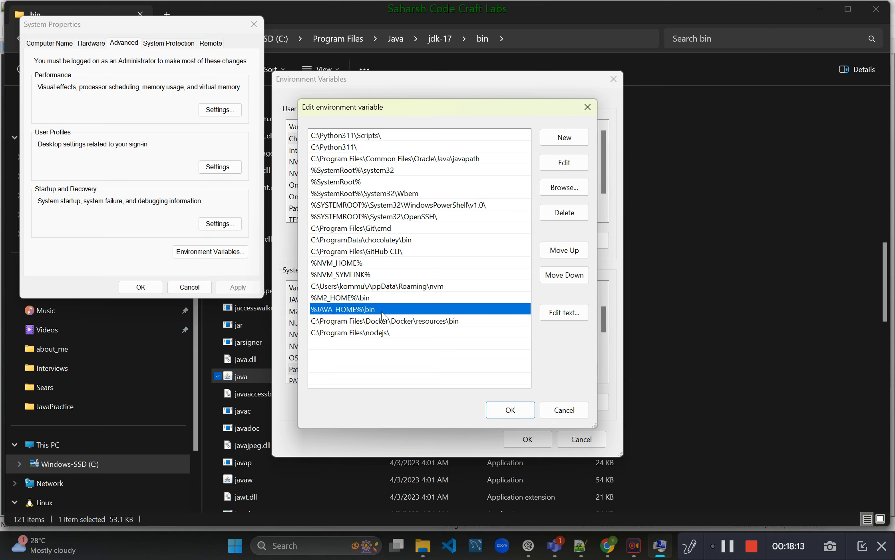
left_click(427, 551)
mouse_move(426, 551)
left_click(460, 490)
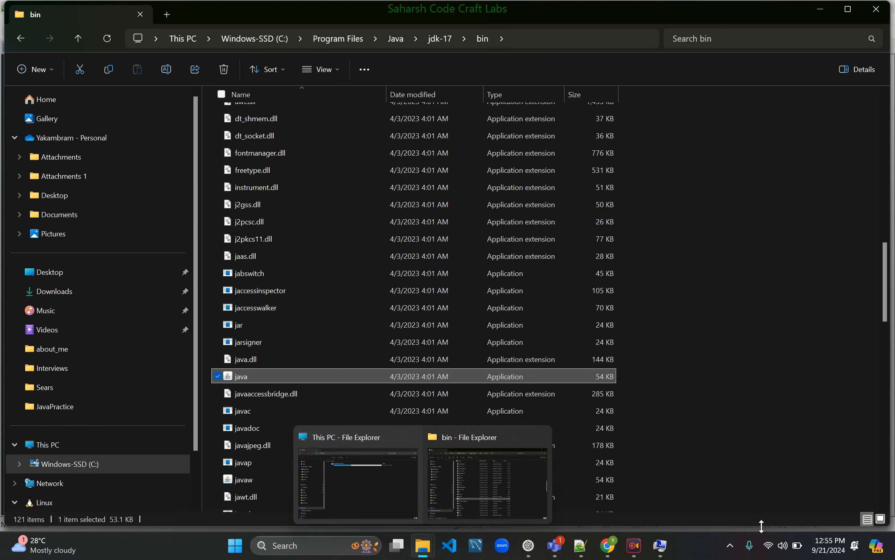
right_click(664, 544)
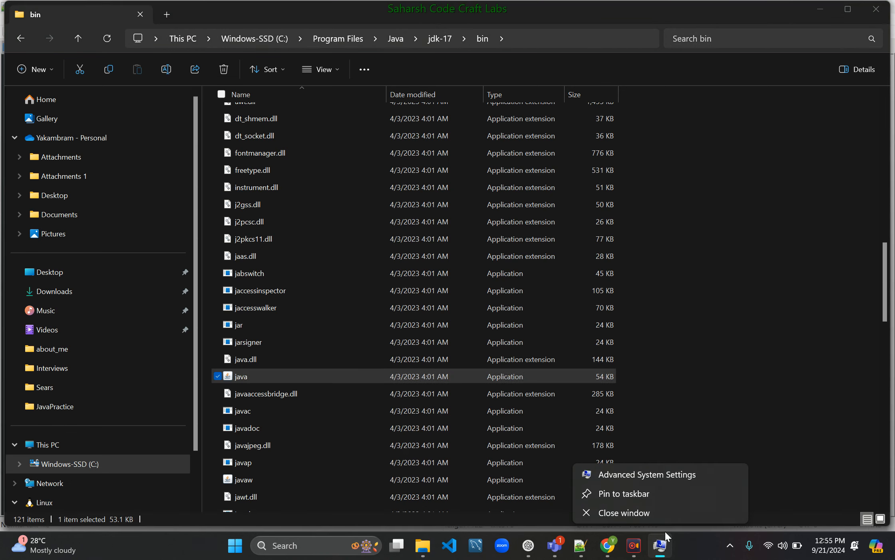
left_click(730, 547)
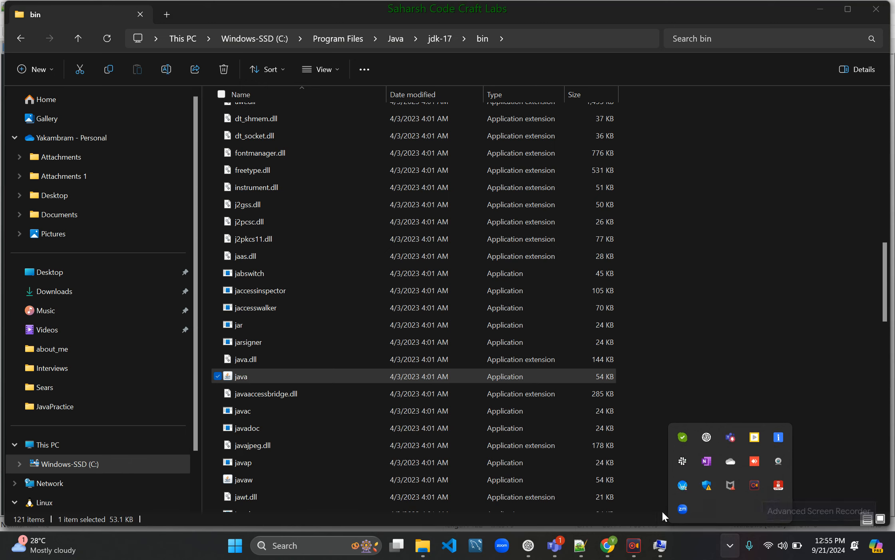
left_click(634, 546)
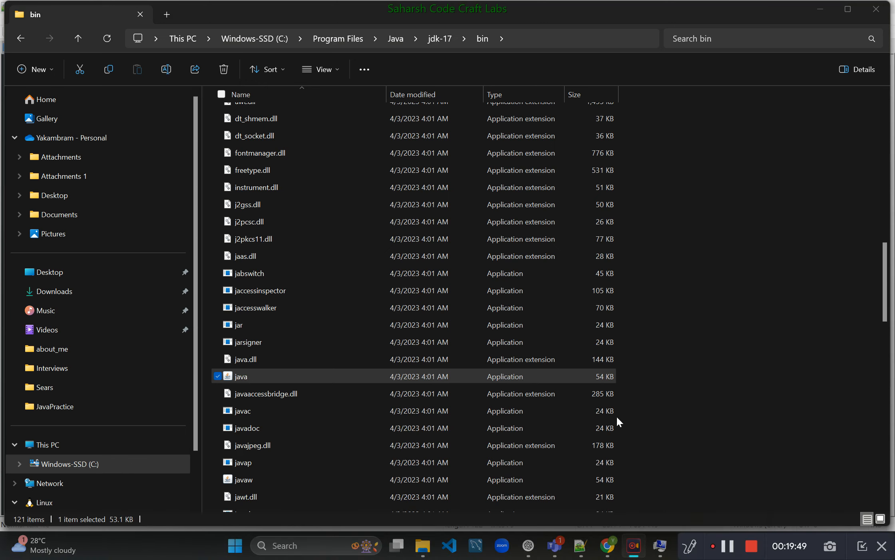
- Search Windows for "cmd", open Command Prompt, and maximize its window
left_click(320, 547)
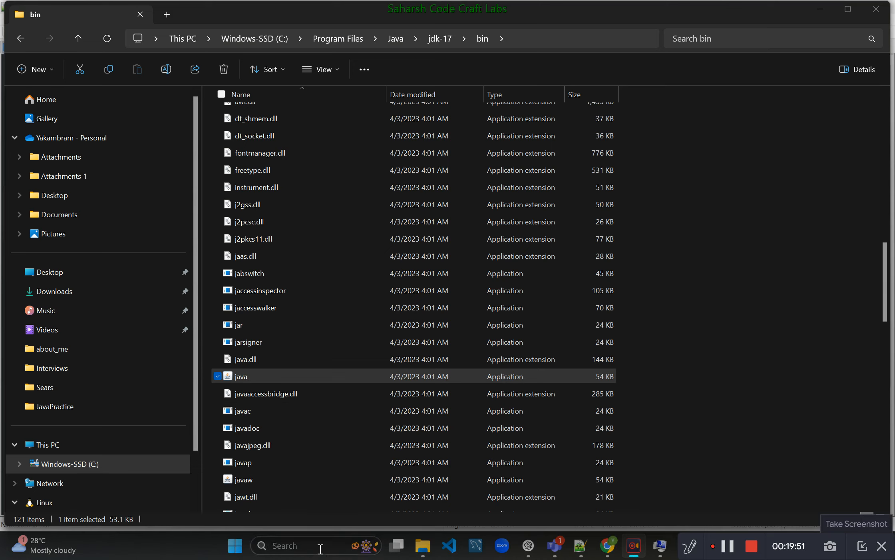
type("cmd")
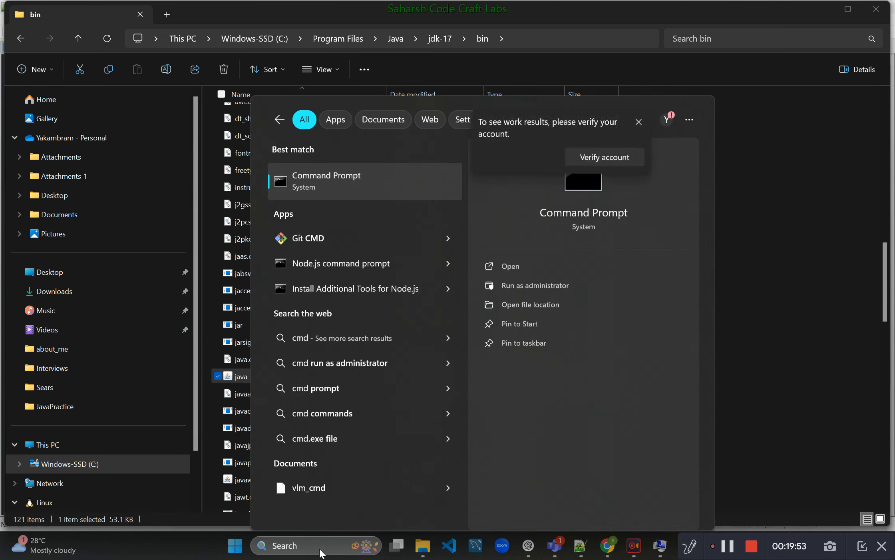
key("Return")
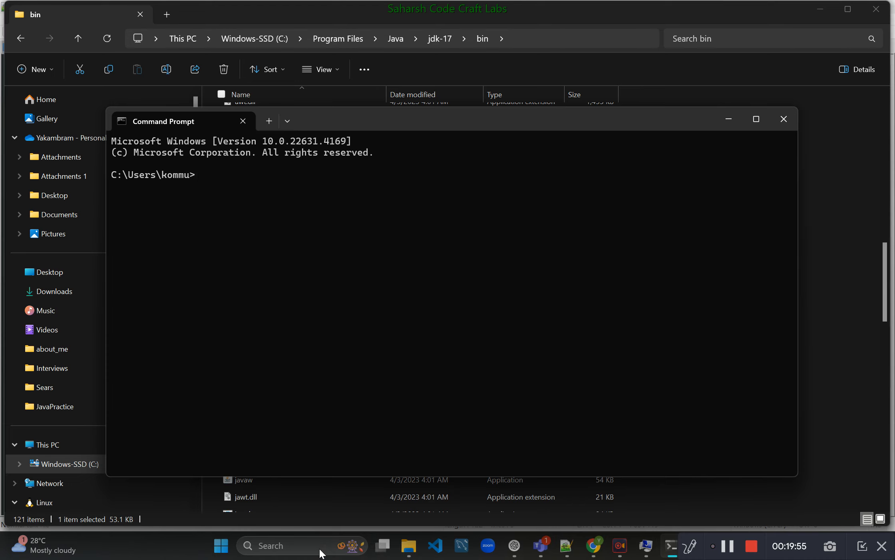
left_click(756, 120)
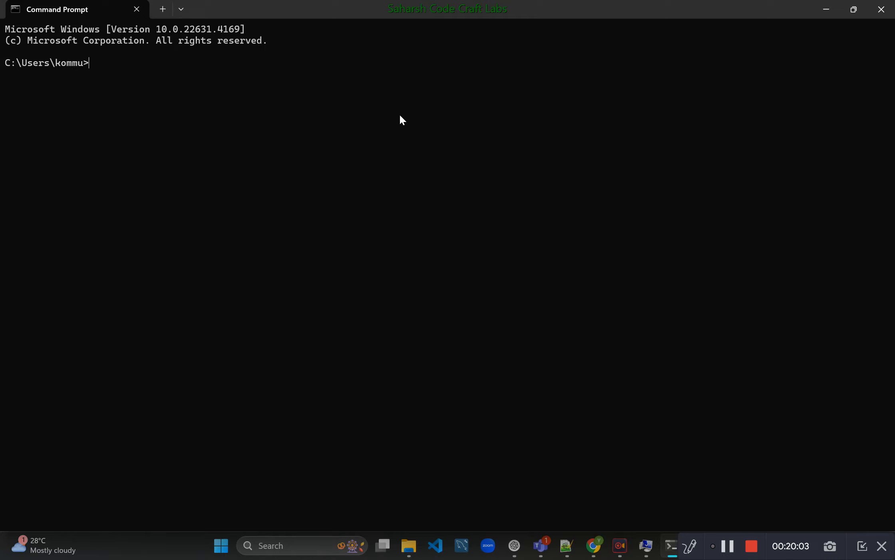
- Check the installed Java version with java -version, then run javac and look through its usage options
type("java -version")
key("Return")
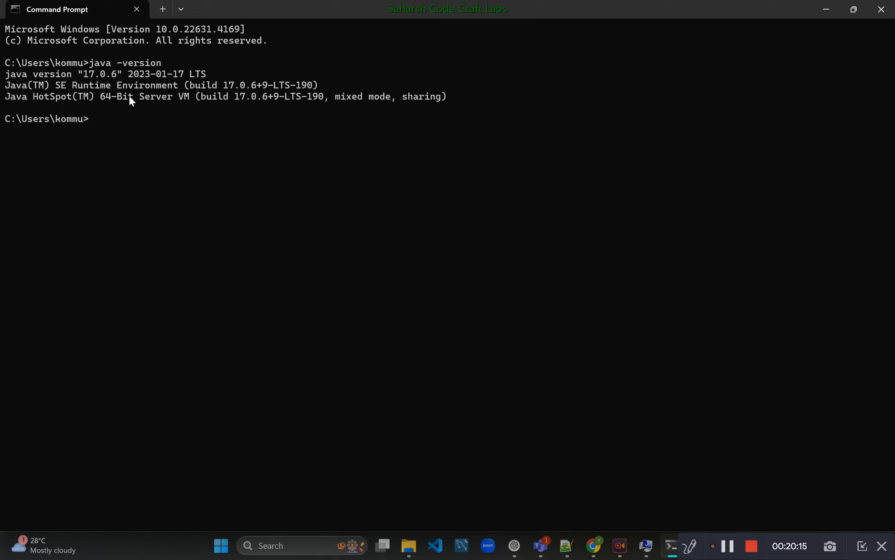
type("javac")
key("Return")
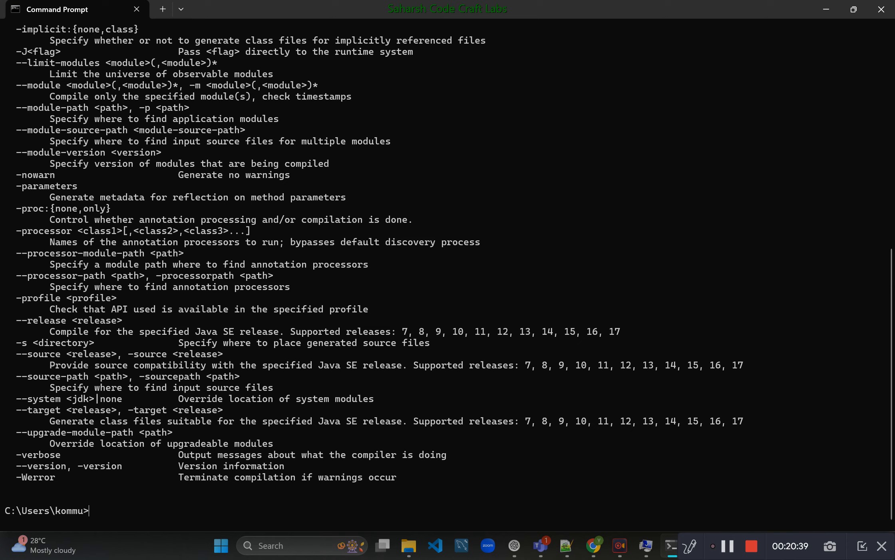
scroll(120, 145, "up", 12)
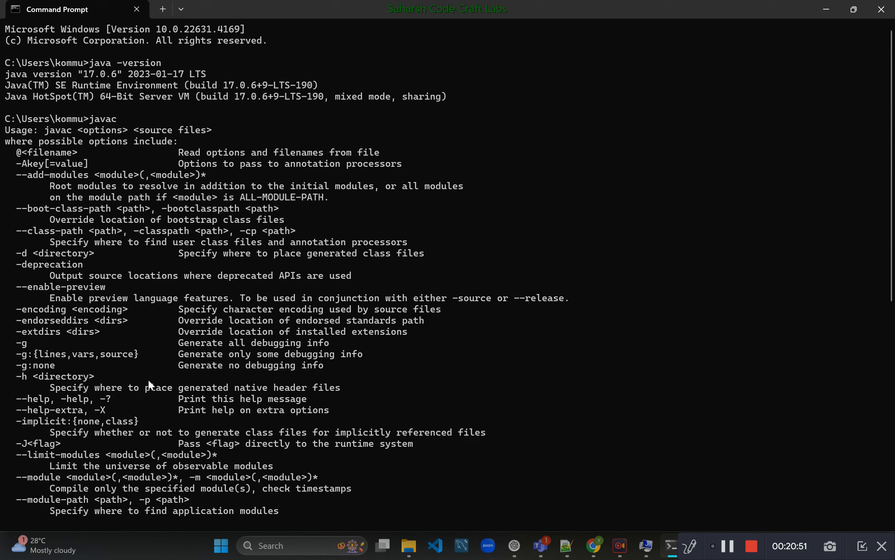
scroll(257, 369, "down", 7)
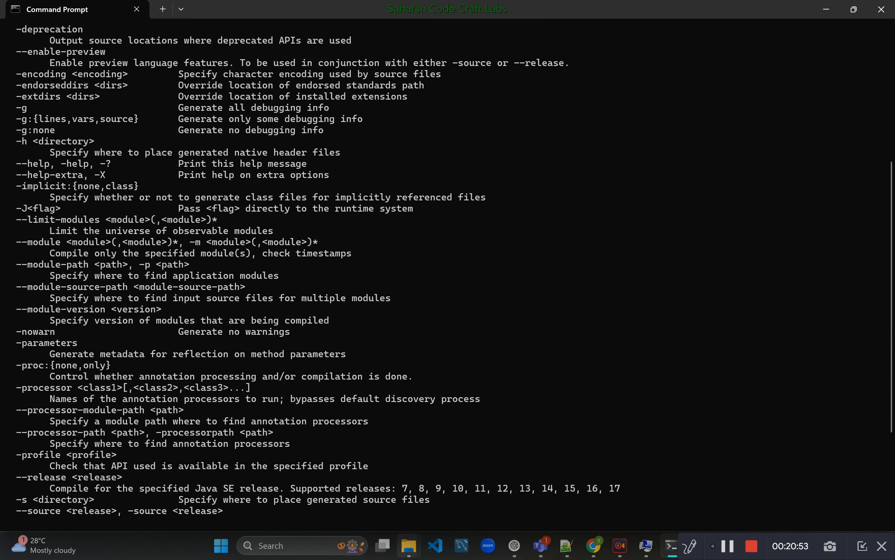
- Search Windows for Notepad, open it maximized, and create a new blank document
mouse_move(411, 551)
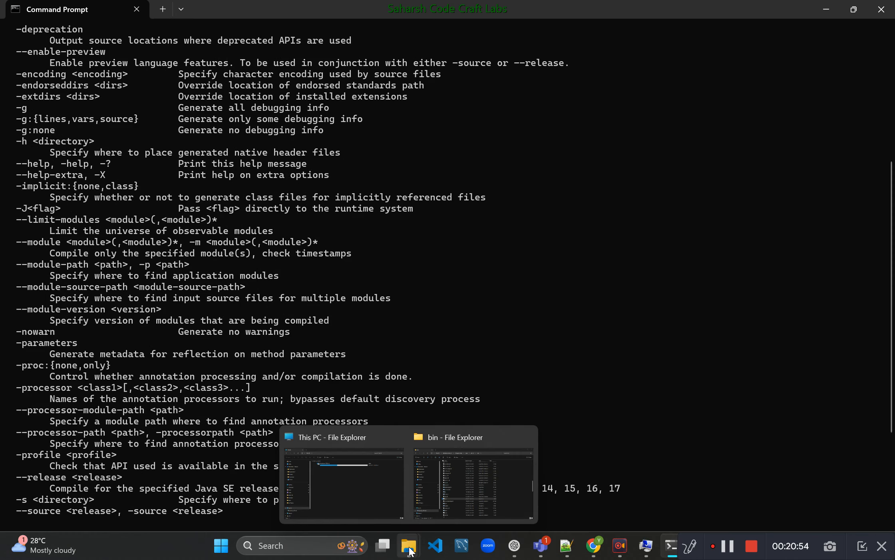
left_click(317, 548)
type("Note")
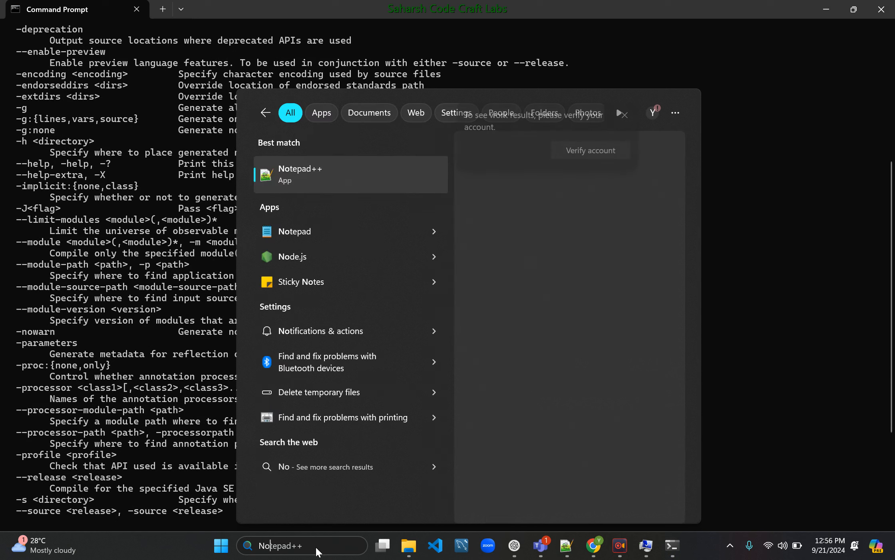
left_click(332, 233)
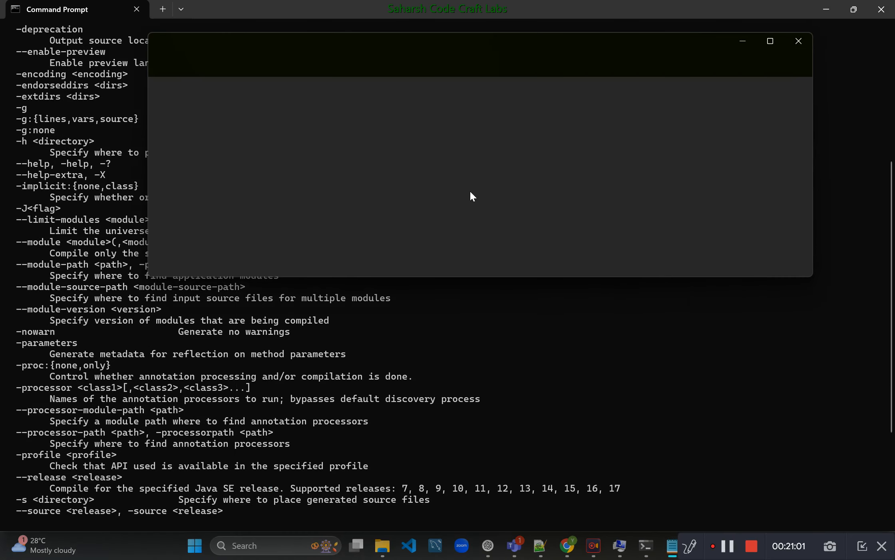
left_click(770, 42)
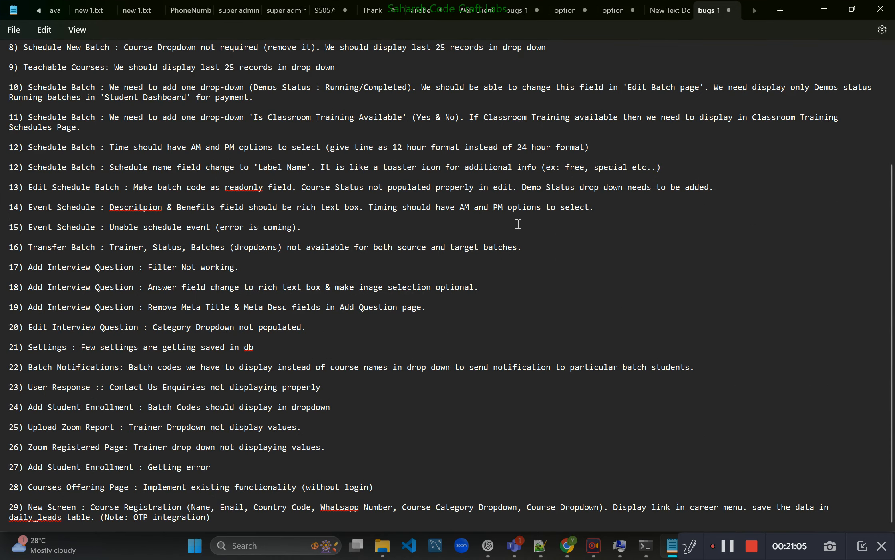
key("ctrl+n")
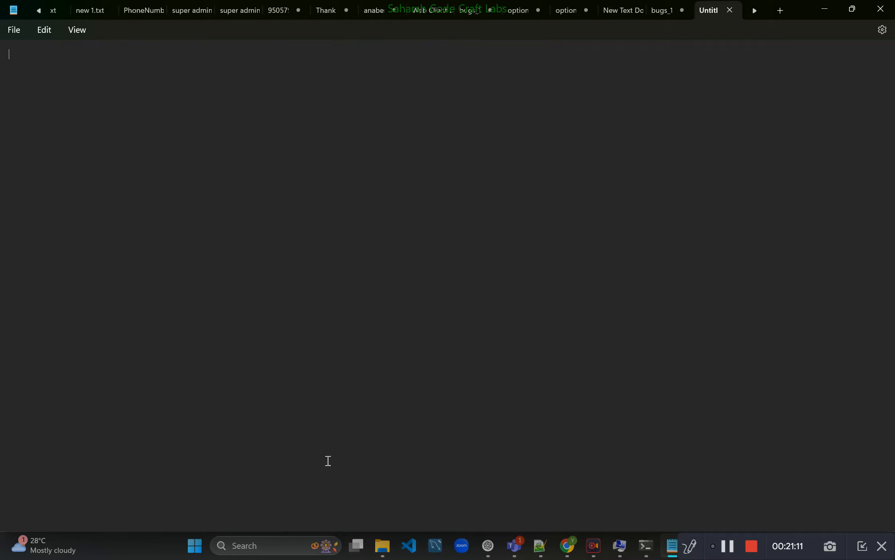
- Switch to File Explorer
left_click(382, 554)
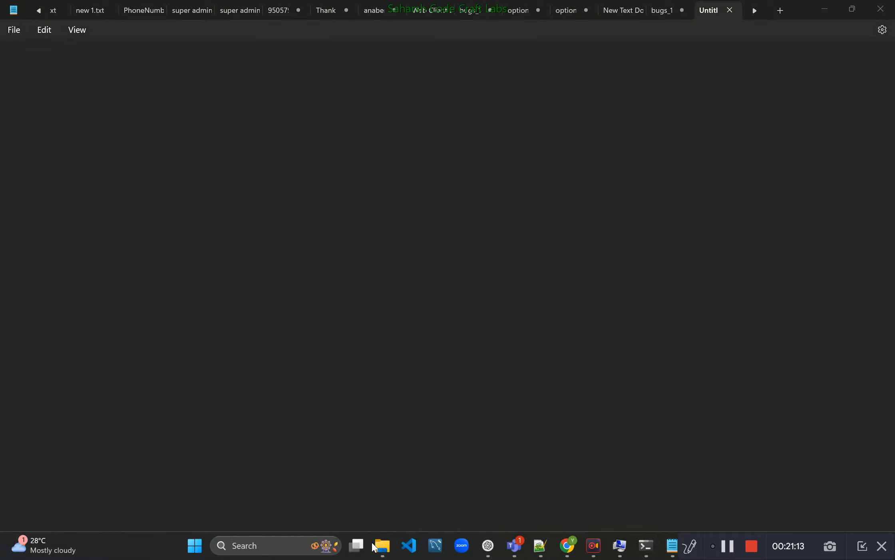